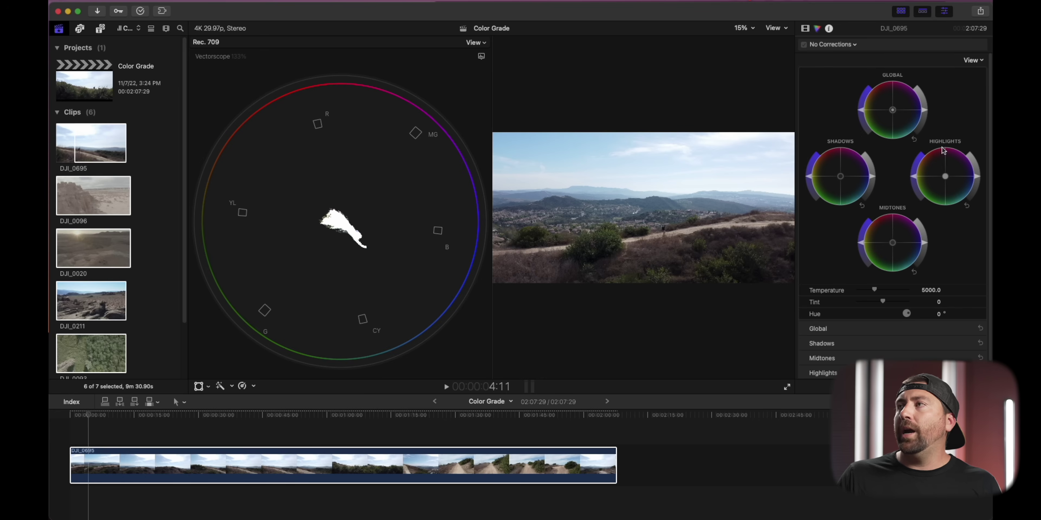
Step: Try raising the global saturation of the DJI_0695 clip with the Color Wheels, and reset the Global wheel
{"action": "left_click", "coordinate": [248, 471]}
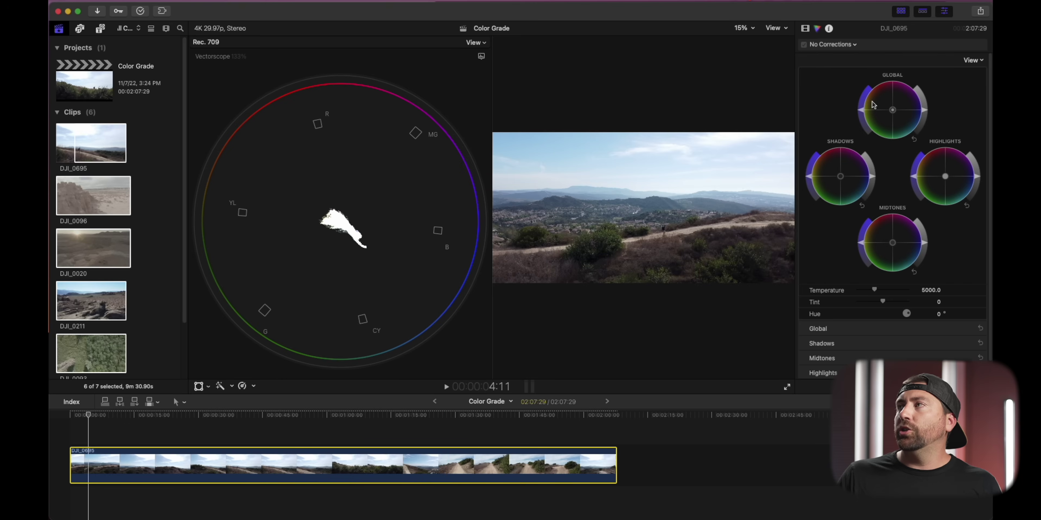
{"action": "left_click_drag", "start_coordinate": [860, 114], "coordinate": [869, 88]}
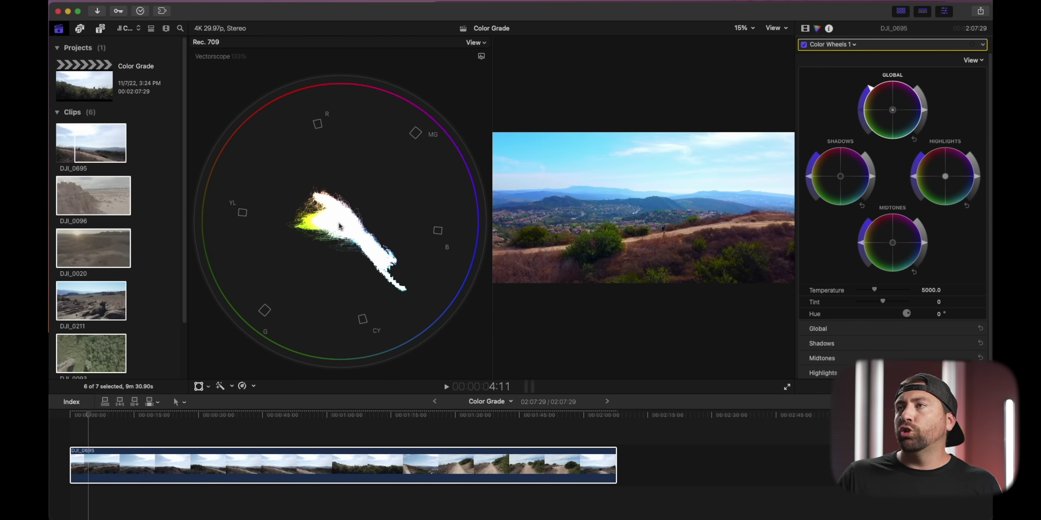
{"action": "left_click", "coordinate": [913, 139]}
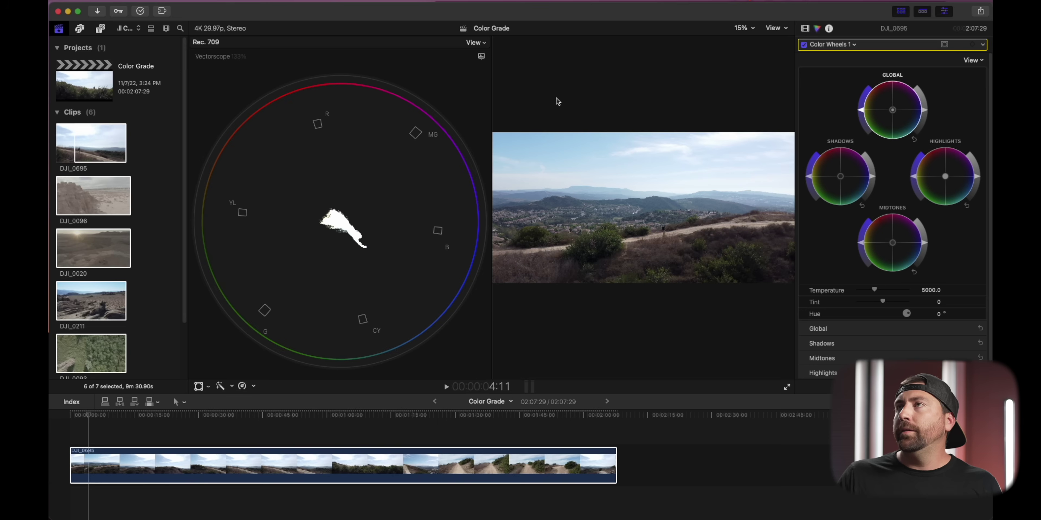
Step: Switch the video scope from Vectorscope to Waveform
{"action": "left_click", "coordinate": [480, 52]}
{"action": "left_click", "coordinate": [514, 96]}
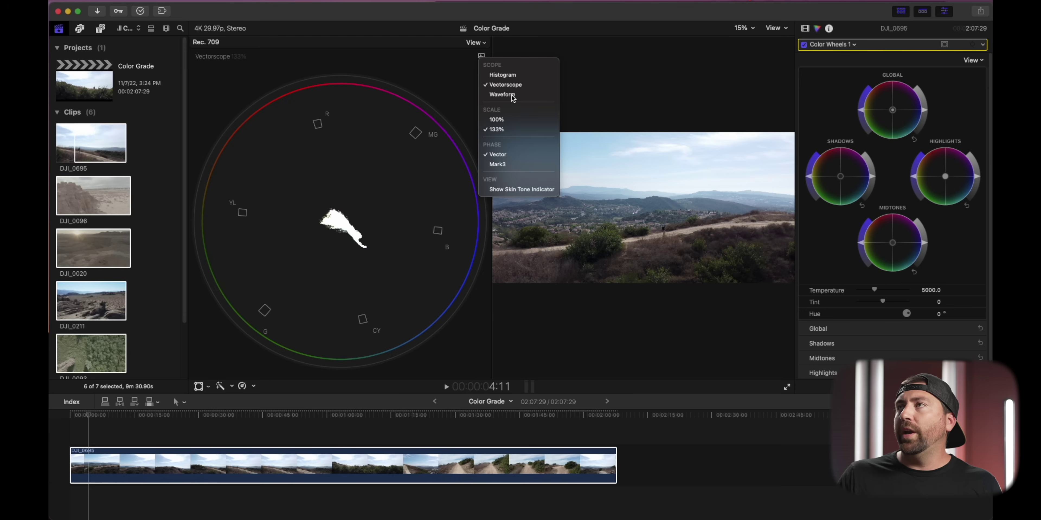
Step: Try strongly raising the highlights and crushing the shadows brightness, and reset those wheels
{"action": "left_click_drag", "start_coordinate": [976, 177], "coordinate": [967, 149]}
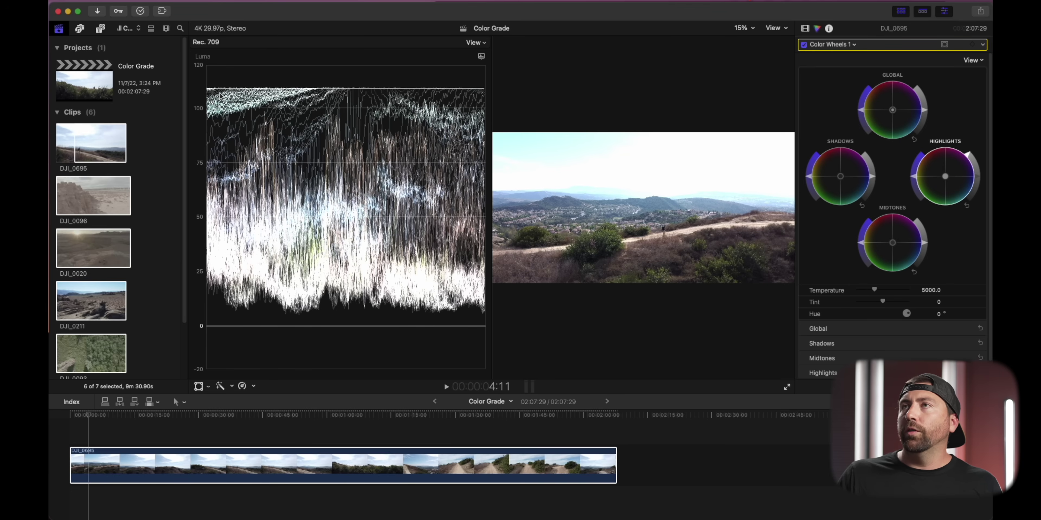
{"action": "left_click_drag", "start_coordinate": [872, 176], "coordinate": [862, 198]}
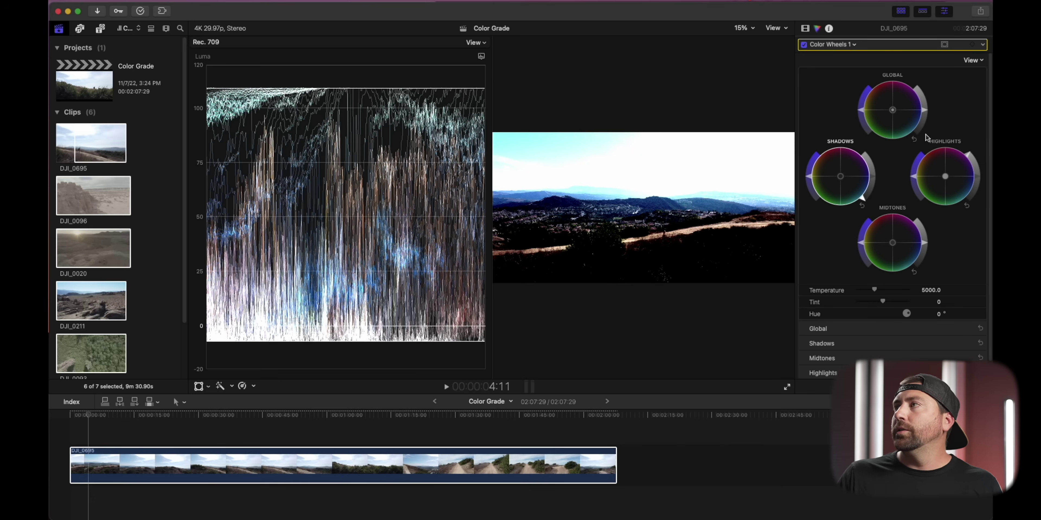
{"action": "left_click", "coordinate": [863, 206]}
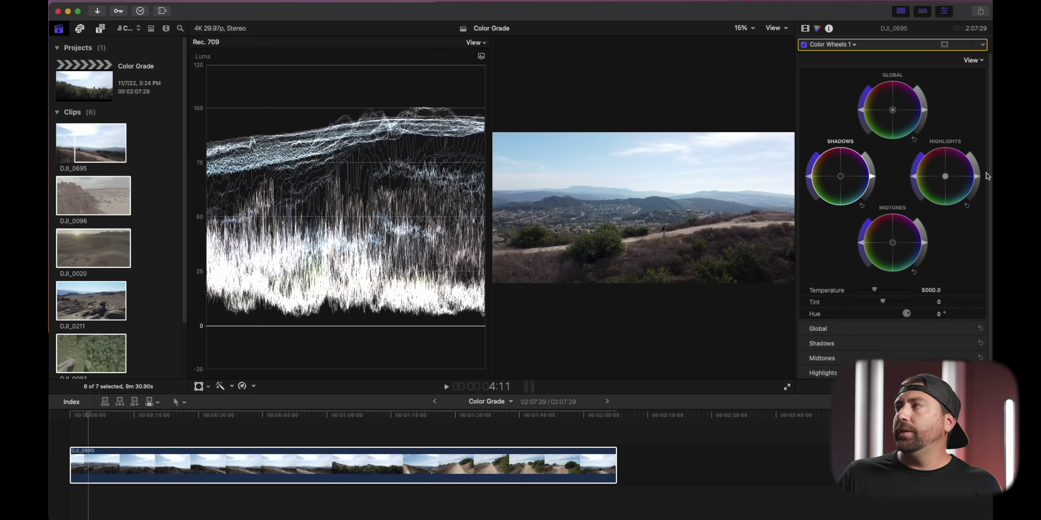
Step: Lower the brightness of the highlights and midtones slightly with the Color Wheels
{"action": "left_click_drag", "start_coordinate": [978, 178], "coordinate": [978, 187]}
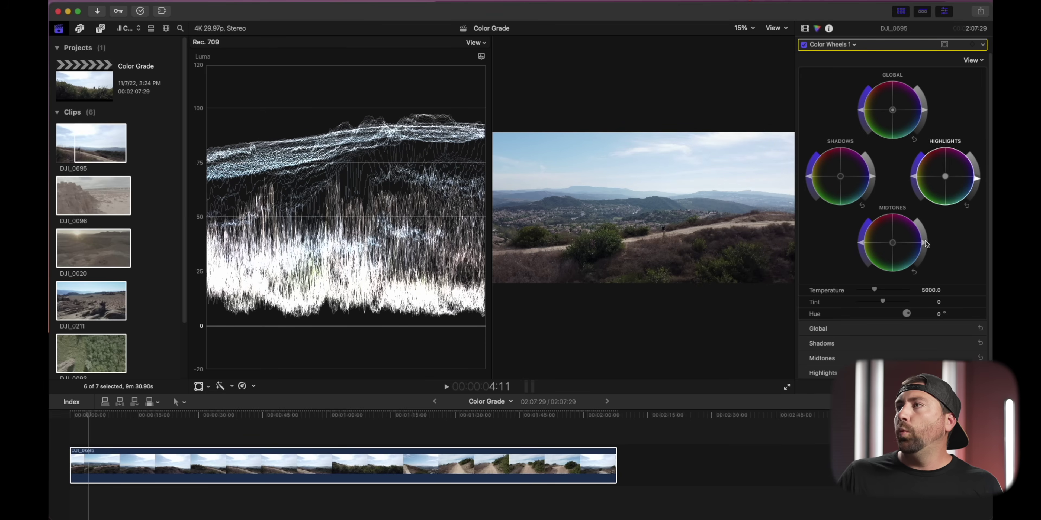
{"action": "left_click_drag", "start_coordinate": [926, 243], "coordinate": [927, 245]}
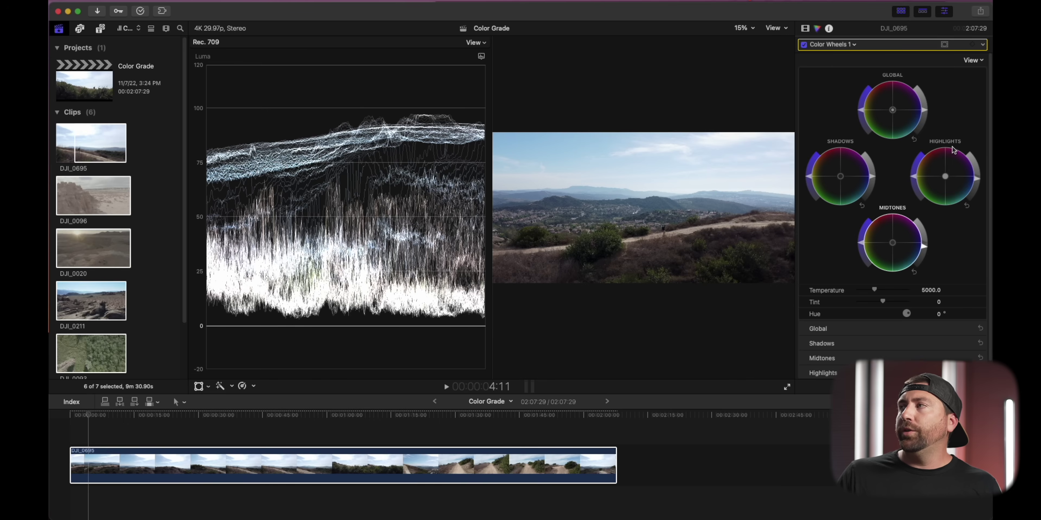
Step: Try brightening the highlights and midtones well above their current levels, and undo the changes
{"action": "left_click_drag", "start_coordinate": [977, 180], "coordinate": [976, 159]}
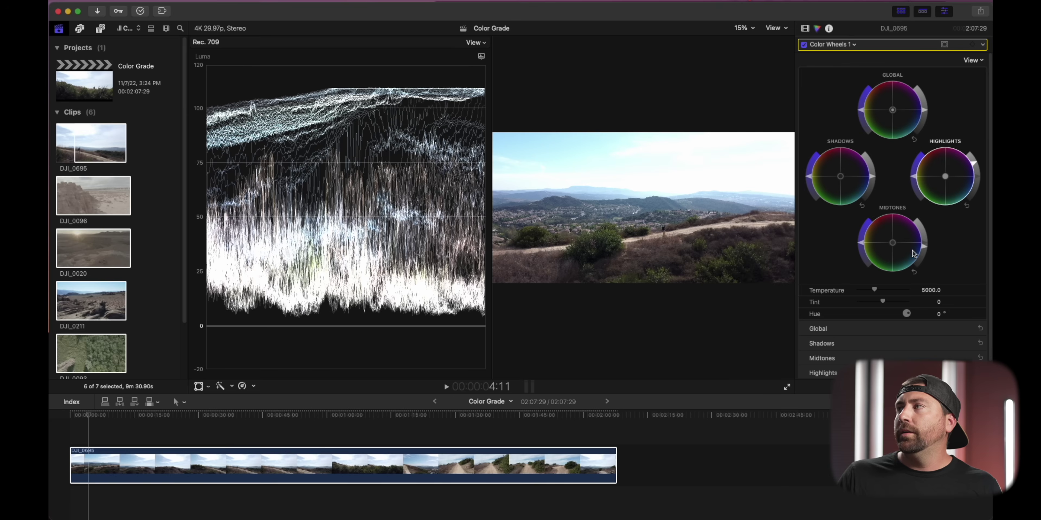
{"action": "left_click_drag", "start_coordinate": [925, 245], "coordinate": [919, 226]}
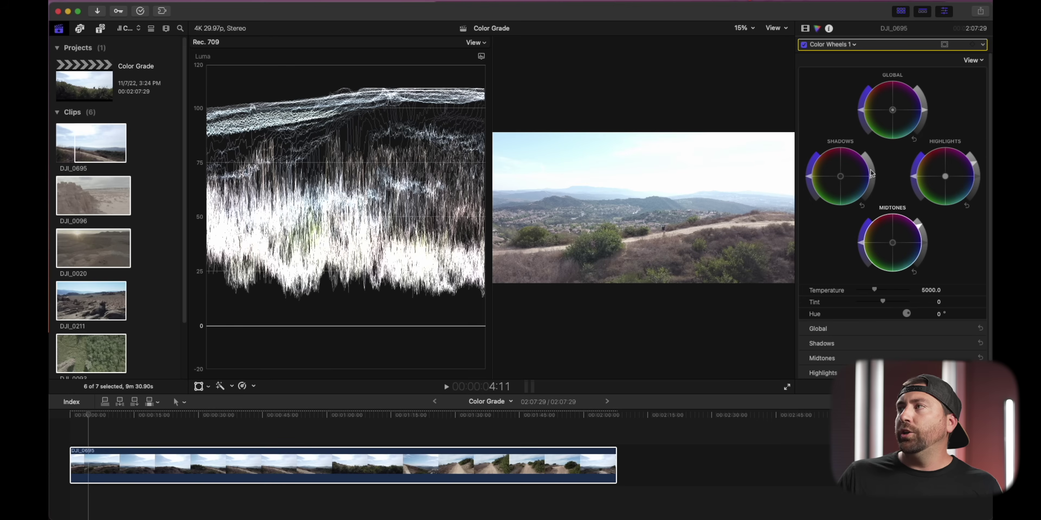
{"action": "key", "text": "super+z"}
{"action": "key", "text": "super+z"}
{"action": "key", "text": "super+z"}
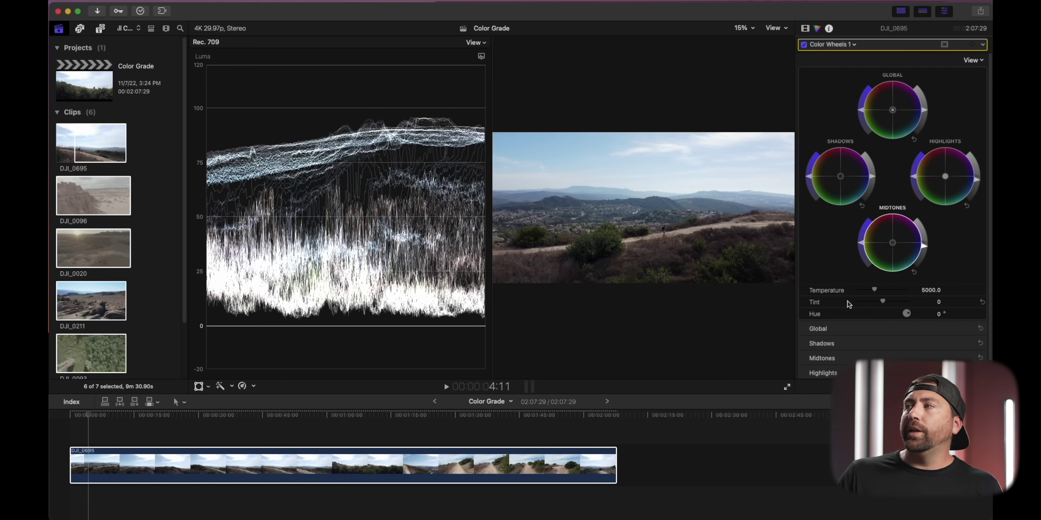
Step: Warm the clip by setting the temperature to 5970, and reset the tint after trying 4.0
{"action": "left_click_drag", "start_coordinate": [873, 290], "coordinate": [881, 290]}
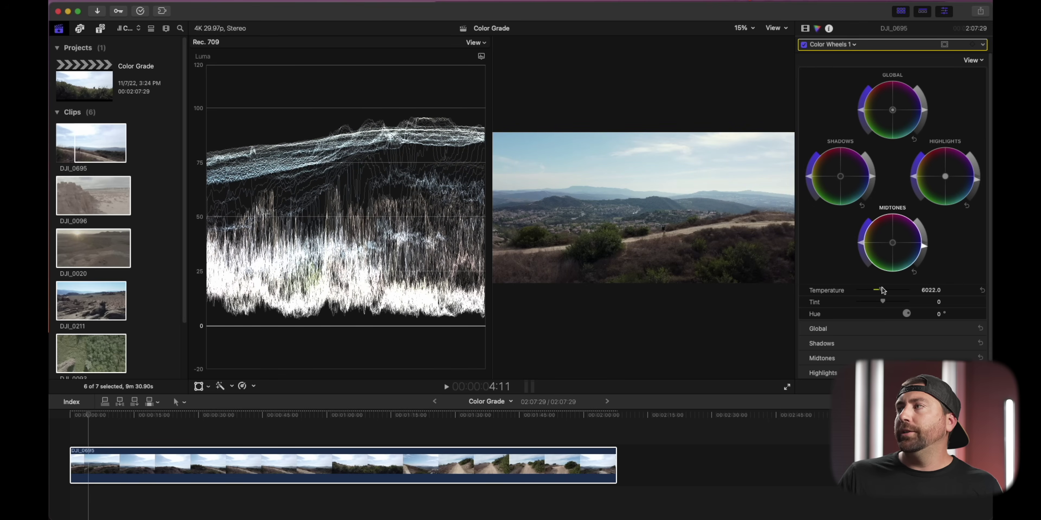
{"action": "left_click_drag", "start_coordinate": [882, 290], "coordinate": [885, 302]}
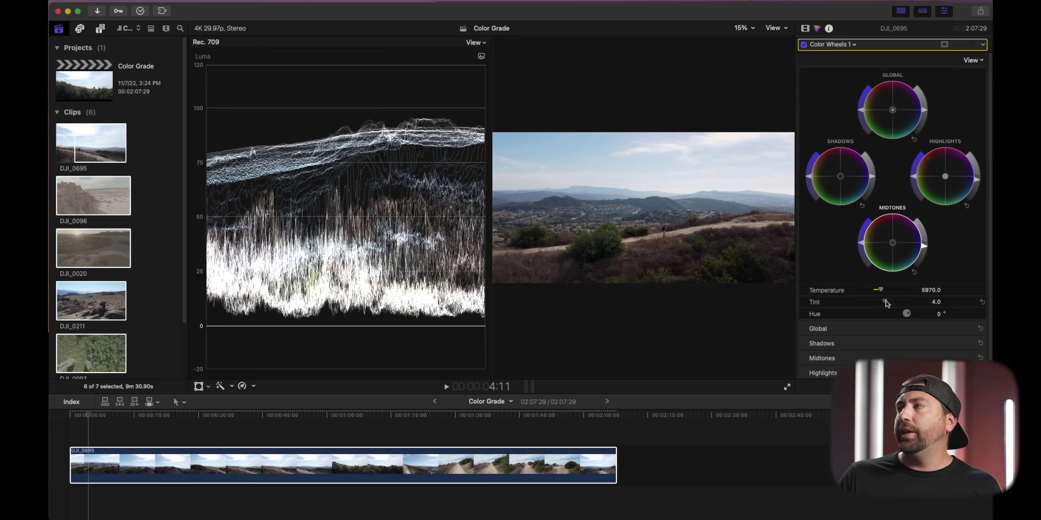
{"action": "left_click", "coordinate": [982, 302]}
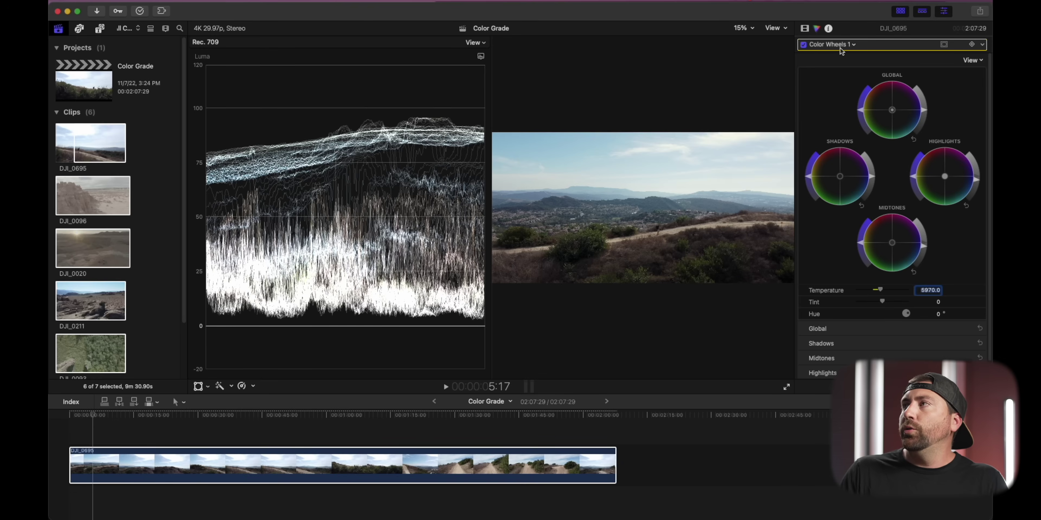
Step: Add a Hue/Saturation Curves correction to the clip
{"action": "left_click", "coordinate": [840, 44]}
{"action": "left_click", "coordinate": [838, 119]}
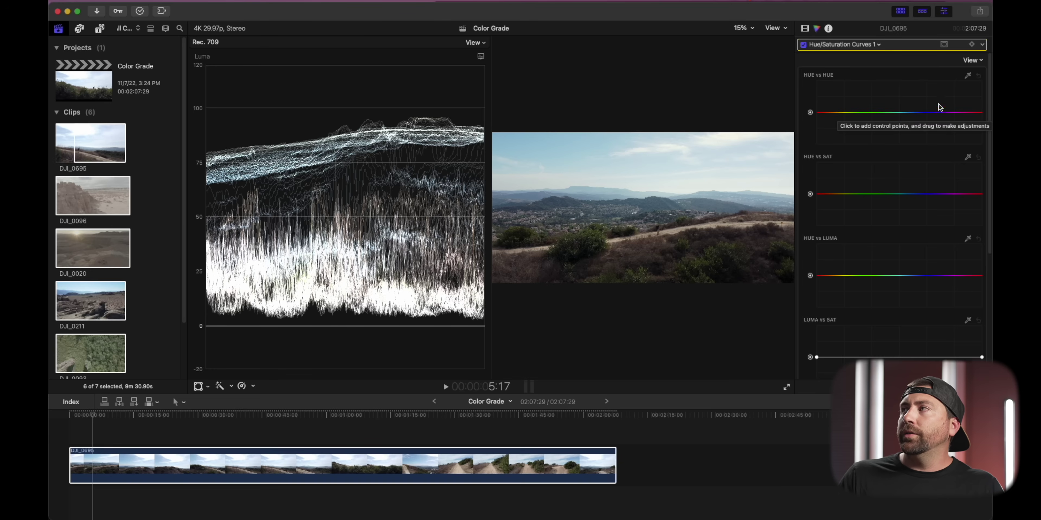
Step: Try shifting the sampled sky blue on the Hue vs Hue curve, and reset the curve
{"action": "left_click", "coordinate": [968, 76]}
{"action": "left_click", "coordinate": [576, 172]}
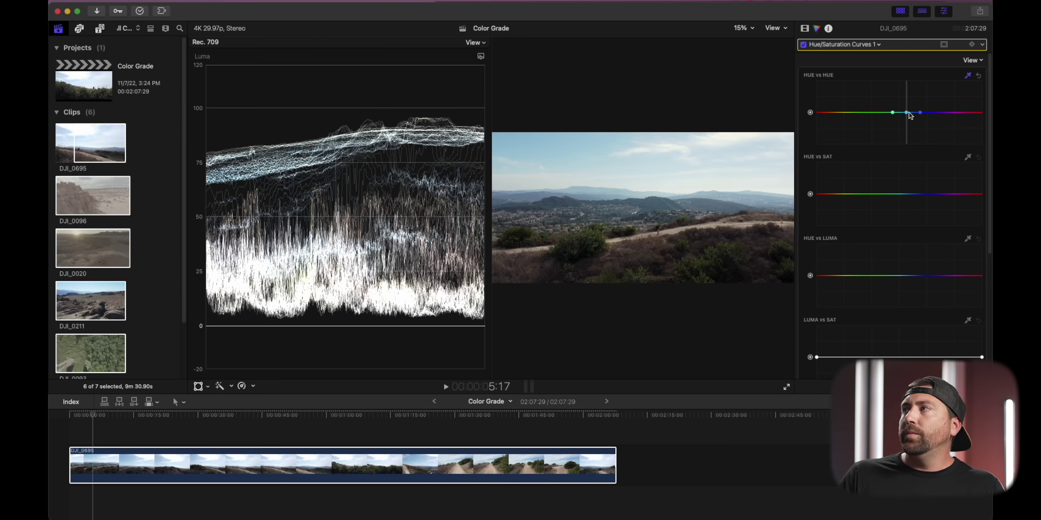
{"action": "mouse_move", "coordinate": [909, 114]}
{"action": "left_mouse_down"}
{"action": "mouse_move", "coordinate": [906, 95]}
{"action": "mouse_move", "coordinate": [904, 148]}
{"action": "mouse_move", "coordinate": [905, 97]}
{"action": "left_mouse_up"}
{"action": "left_click", "coordinate": [978, 76]}
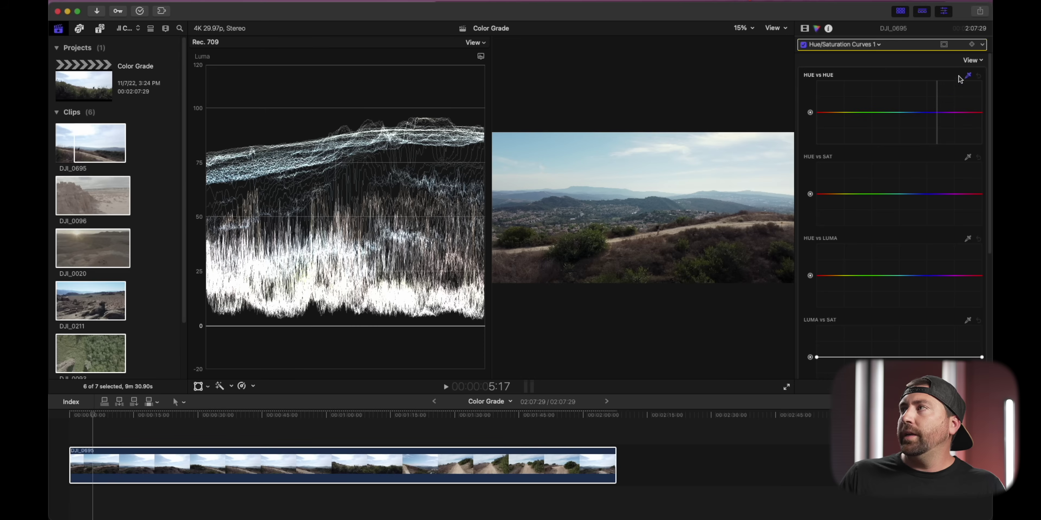
Step: Sample the bush for the Hue vs Hue curve, try nudging the yellow and cyan points, and reset the curve
{"action": "left_click", "coordinate": [582, 238]}
{"action": "mouse_move", "coordinate": [857, 113]}
{"action": "left_mouse_down"}
{"action": "mouse_move", "coordinate": [857, 124]}
{"action": "mouse_move", "coordinate": [855, 115]}
{"action": "left_mouse_up"}
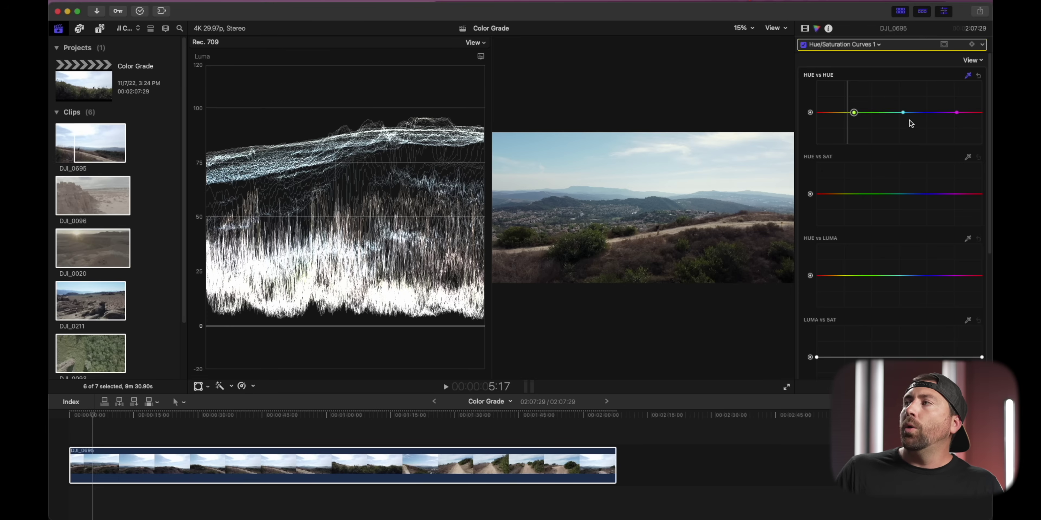
{"action": "left_click", "coordinate": [903, 113]}
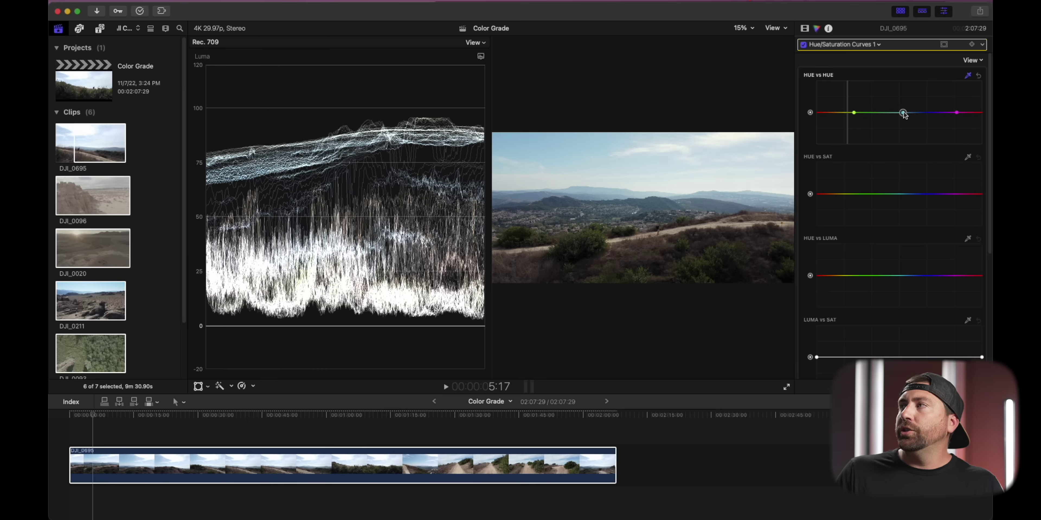
{"action": "left_click_drag", "start_coordinate": [905, 115], "coordinate": [905, 114]}
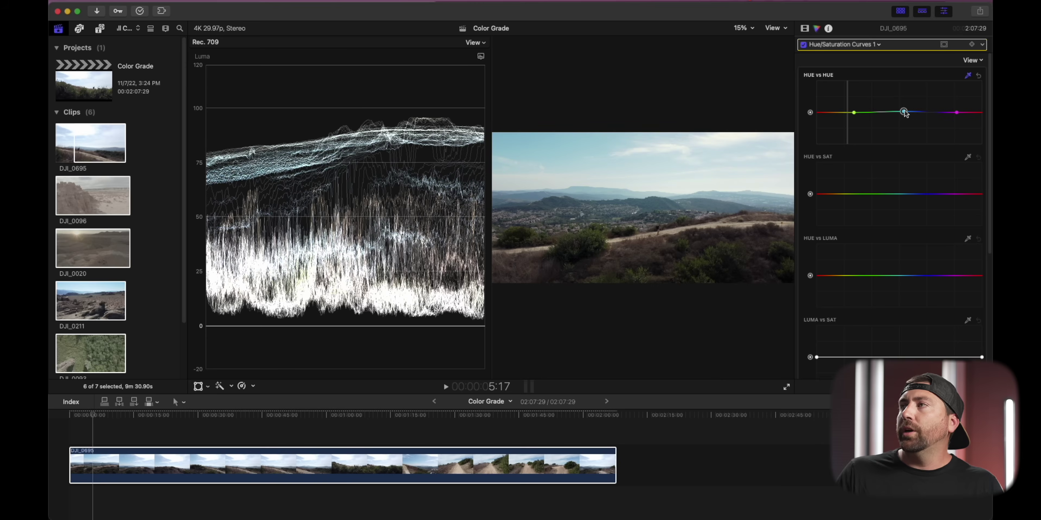
{"action": "left_click", "coordinate": [978, 75]}
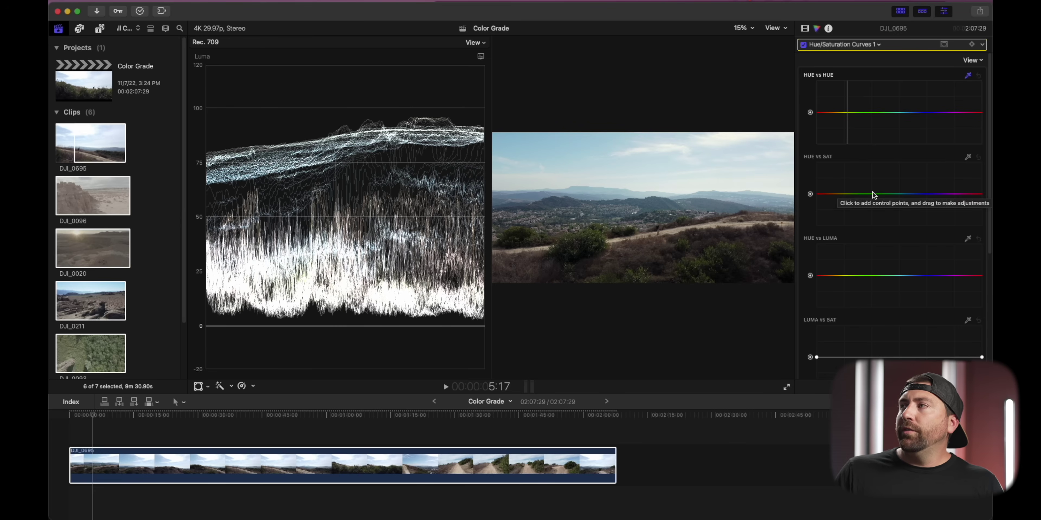
Step: Try pulling the sampled sky colour down on the Hue vs Sat curve, and reset the curve
{"action": "left_click", "coordinate": [967, 157]}
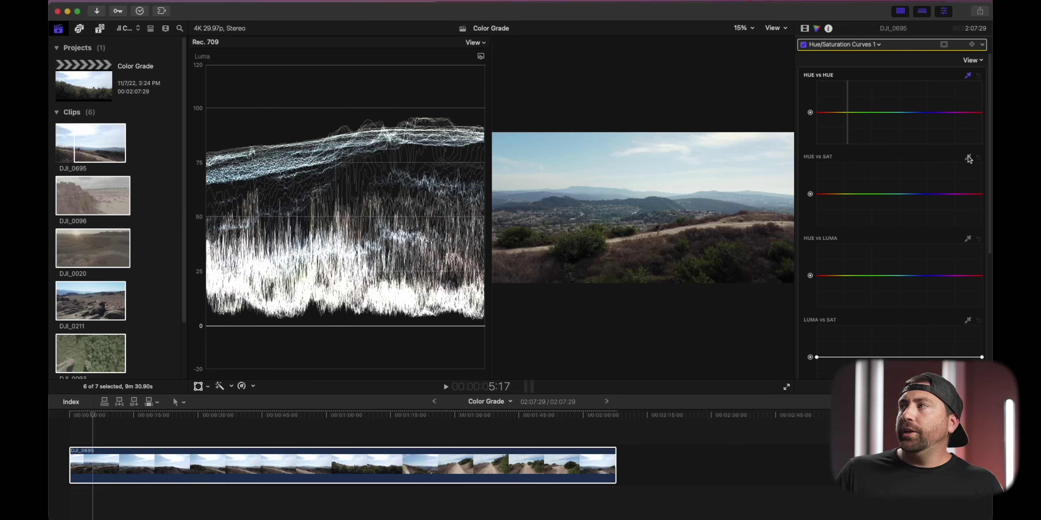
{"action": "left_click", "coordinate": [566, 148]}
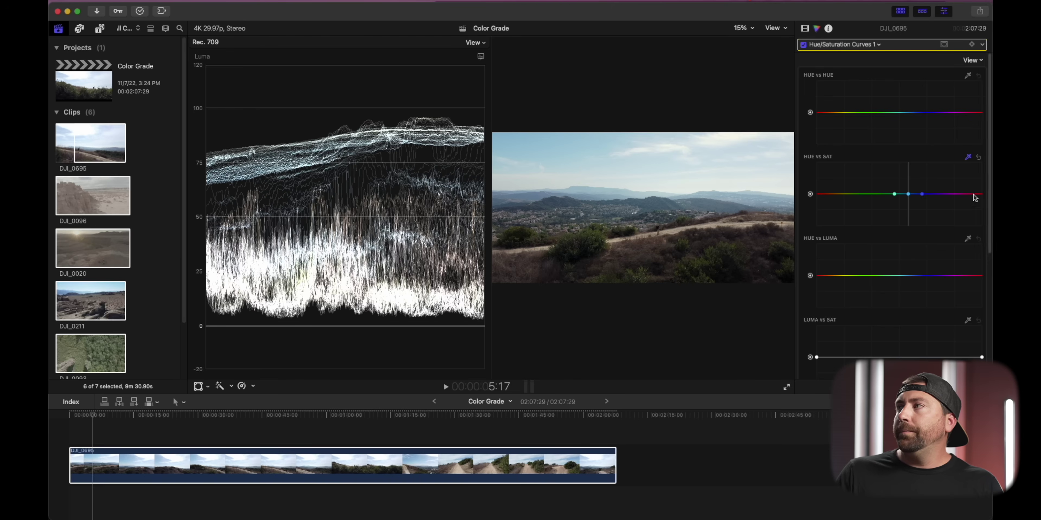
{"action": "left_click_drag", "start_coordinate": [910, 197], "coordinate": [911, 308]}
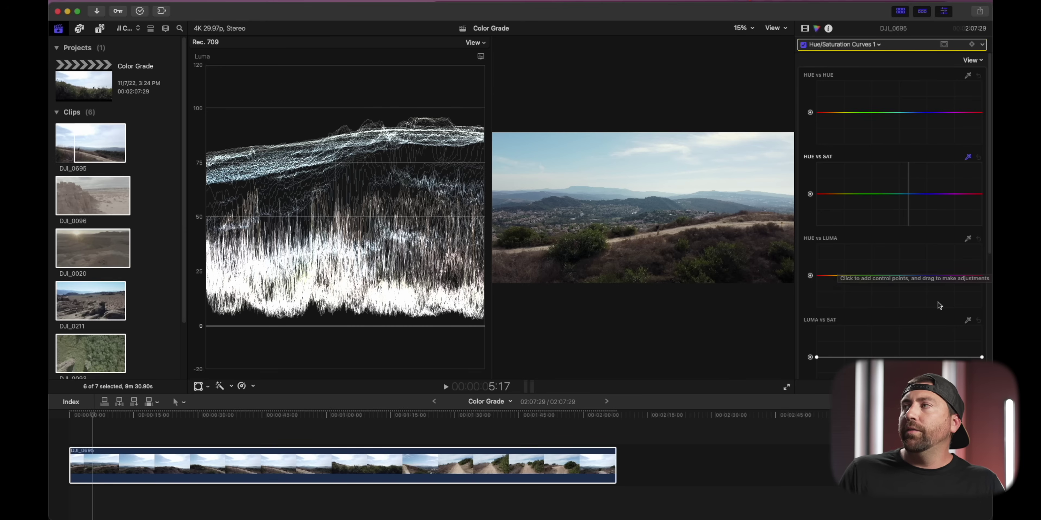
Step: Try darkening the sky and the orange ground tones on the Hue vs Luma curve, and reset the curve
{"action": "left_click", "coordinate": [968, 238]}
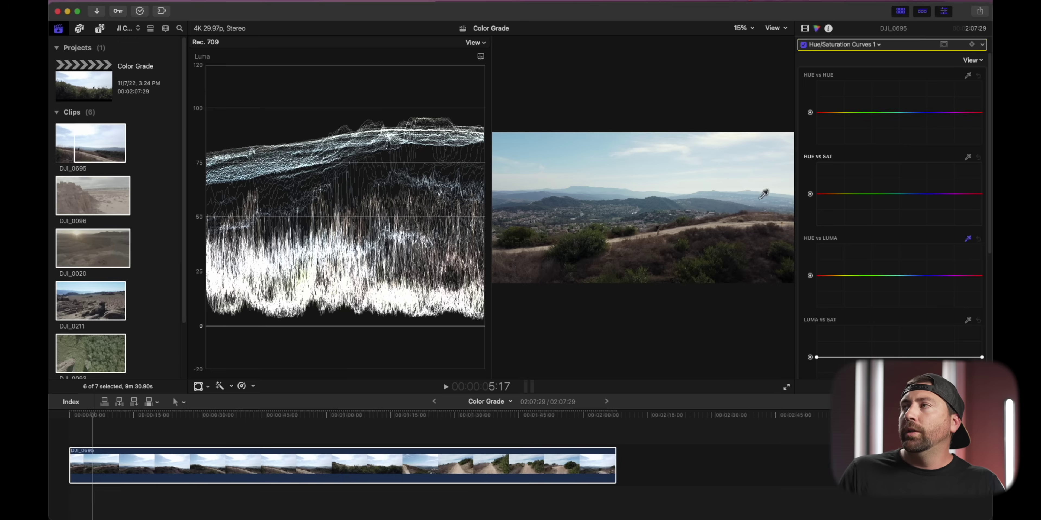
{"action": "left_click", "coordinate": [544, 162]}
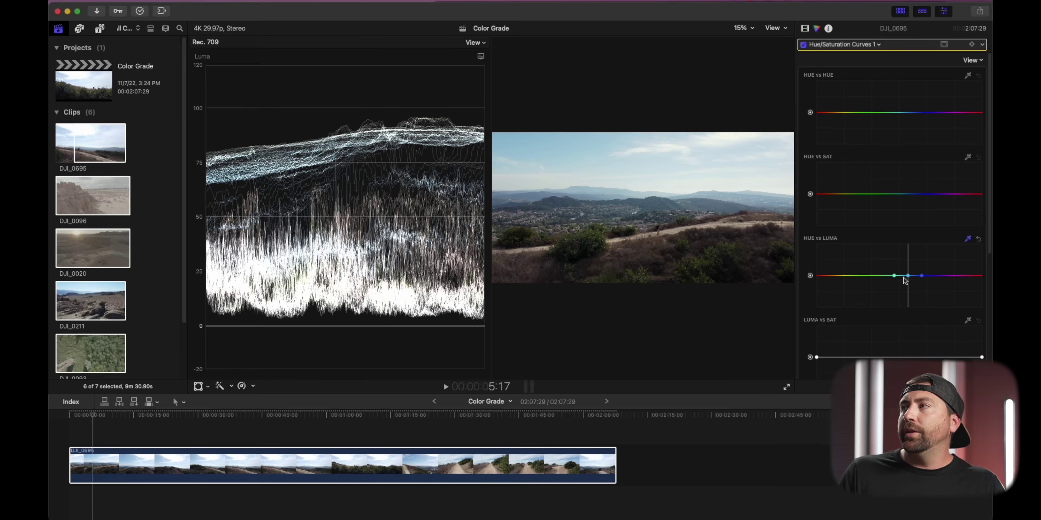
{"action": "left_click_drag", "start_coordinate": [909, 276], "coordinate": [910, 288]}
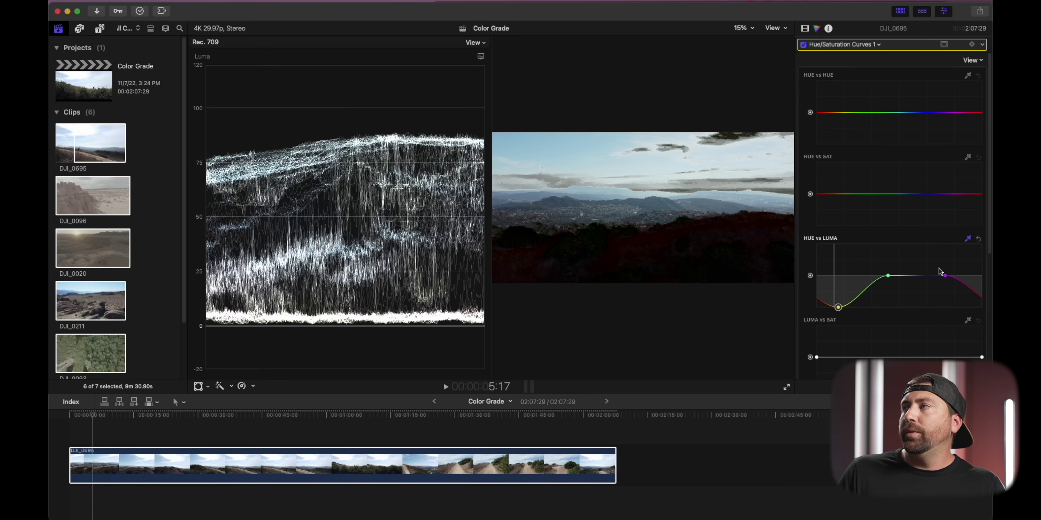
{"action": "left_click", "coordinate": [978, 240]}
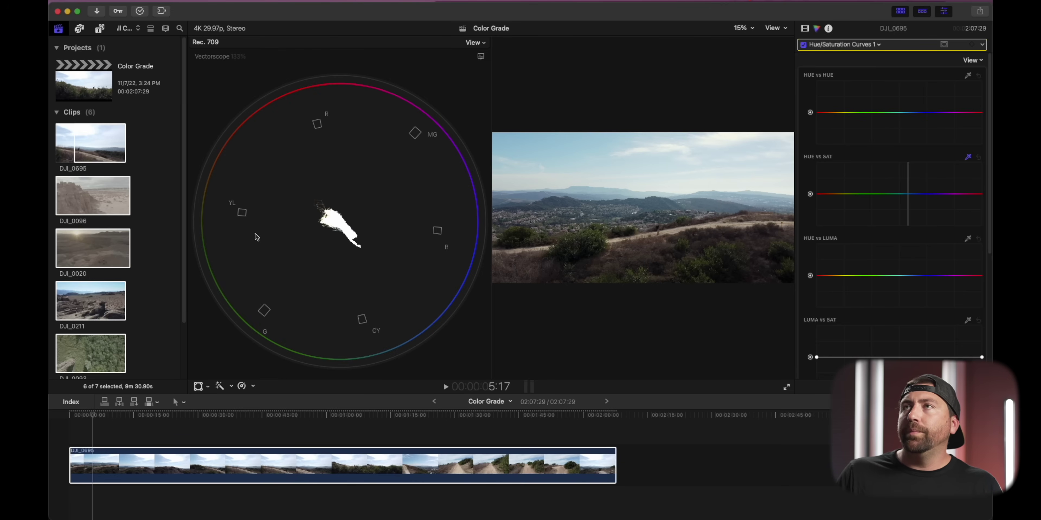
Step: Sample the sky on the Hue vs Sat curve, widen the affected range and lower the saturation of the blues
{"action": "left_click_drag", "start_coordinate": [584, 144], "coordinate": [559, 162]}
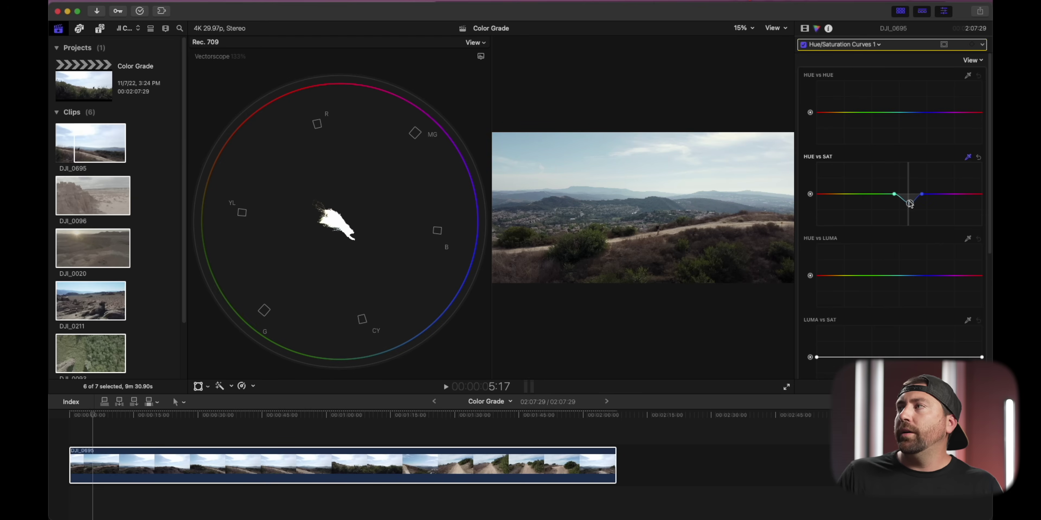
{"action": "left_click_drag", "start_coordinate": [923, 196], "coordinate": [885, 195]}
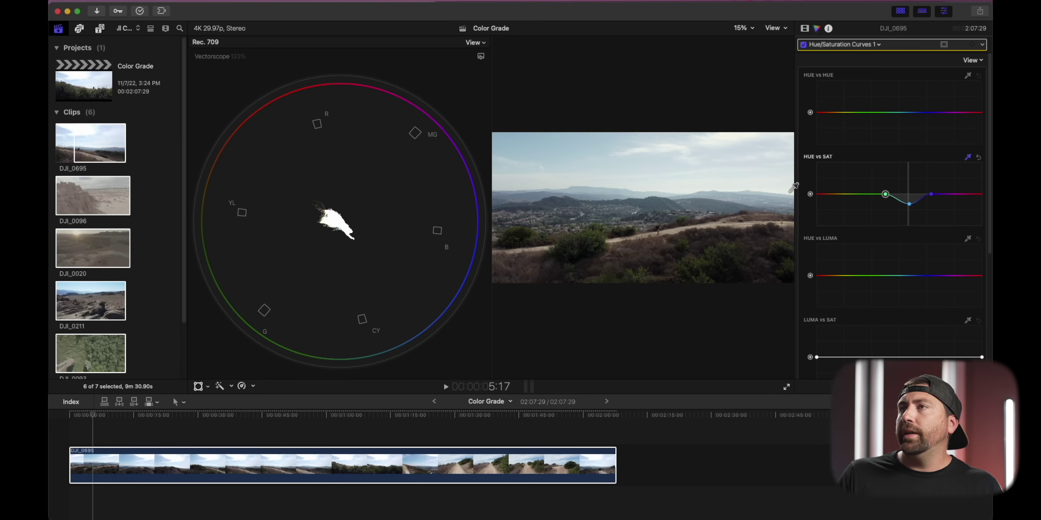
{"action": "mouse_move", "coordinate": [910, 207]}
{"action": "left_mouse_down"}
{"action": "mouse_move", "coordinate": [907, 198]}
{"action": "mouse_move", "coordinate": [906, 223]}
{"action": "mouse_move", "coordinate": [906, 197]}
{"action": "left_mouse_up"}
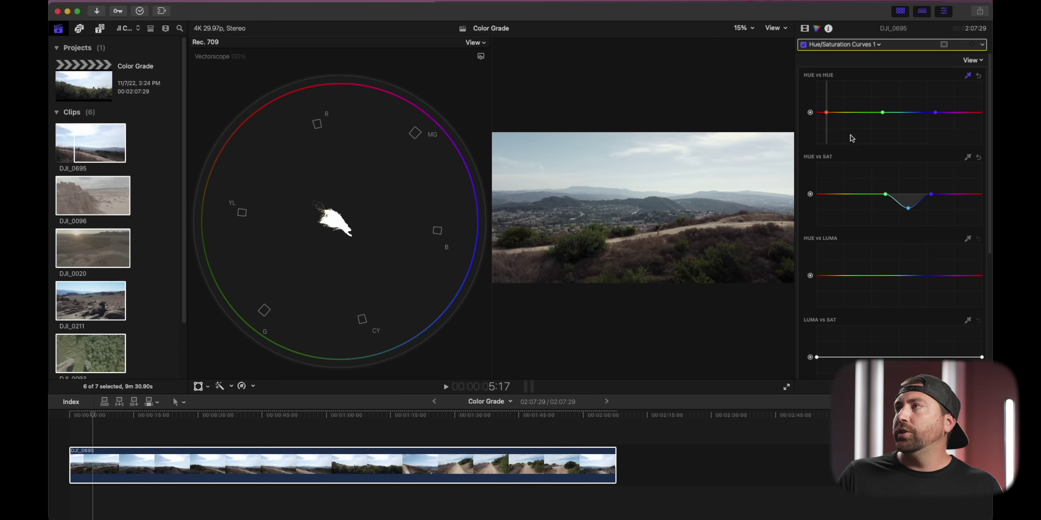
Step: Lower the orange control point slightly on the Hue vs Hue curve, with a yellow control point limiting the shift
{"action": "left_click_drag", "start_coordinate": [828, 114], "coordinate": [828, 116]}
{"action": "left_click", "coordinate": [826, 115]}
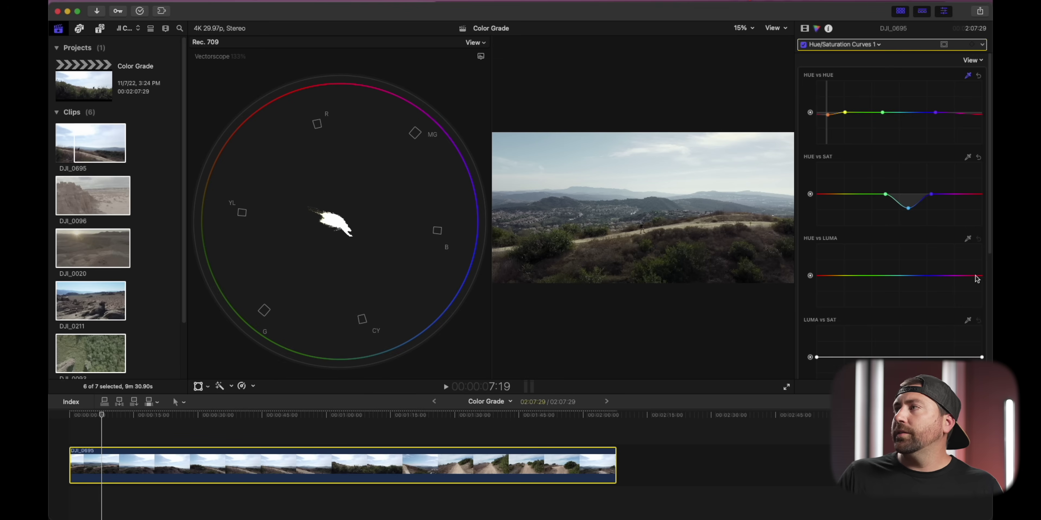
Step: Sample the sky on the Hue vs Luma curve, widen the affected range and darken the blues slightly
{"action": "left_click", "coordinate": [559, 161]}
{"action": "left_click_drag", "start_coordinate": [908, 276], "coordinate": [925, 279]}
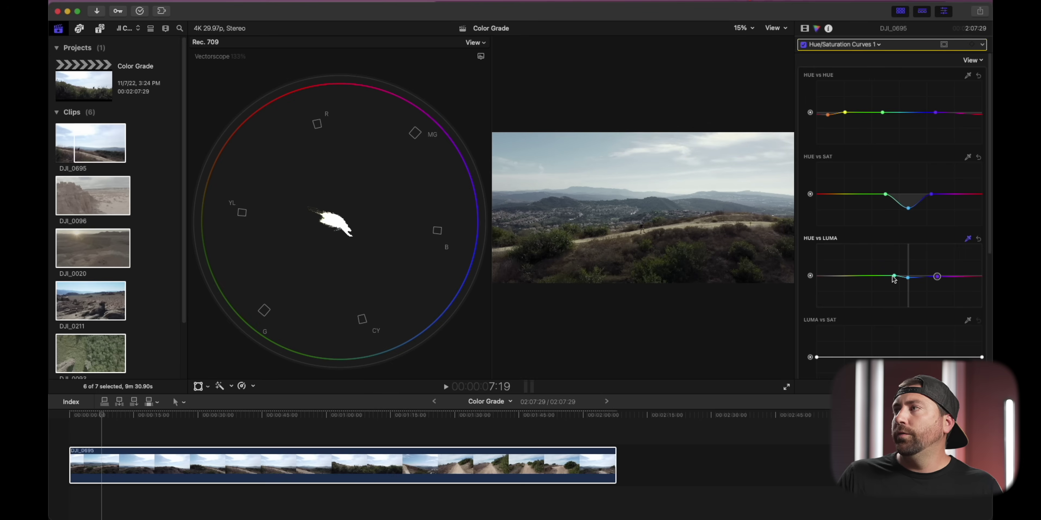
{"action": "left_click_drag", "start_coordinate": [908, 279], "coordinate": [909, 277]}
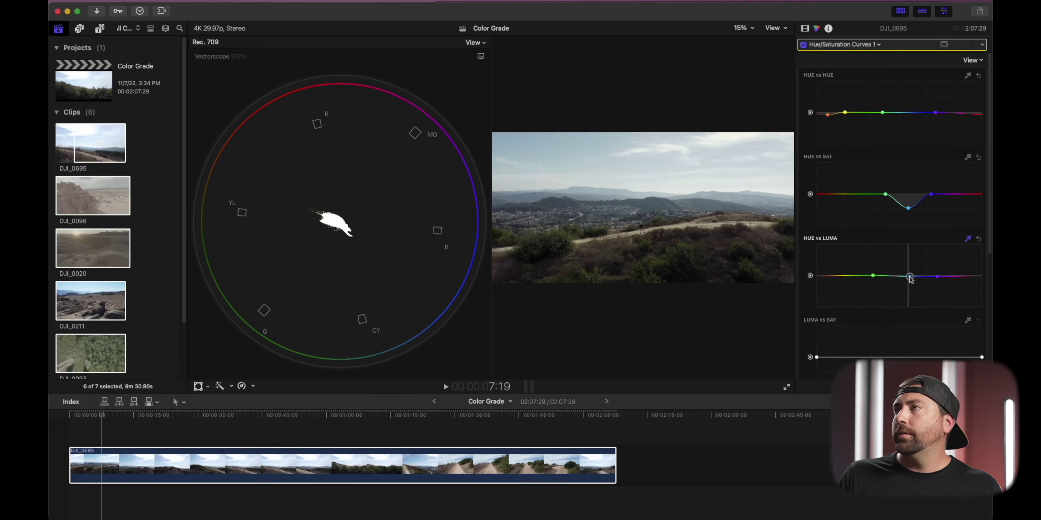
Step: Add an orange control point on the Hue vs Luma curve and lower it slightly
{"action": "left_click", "coordinate": [873, 276]}
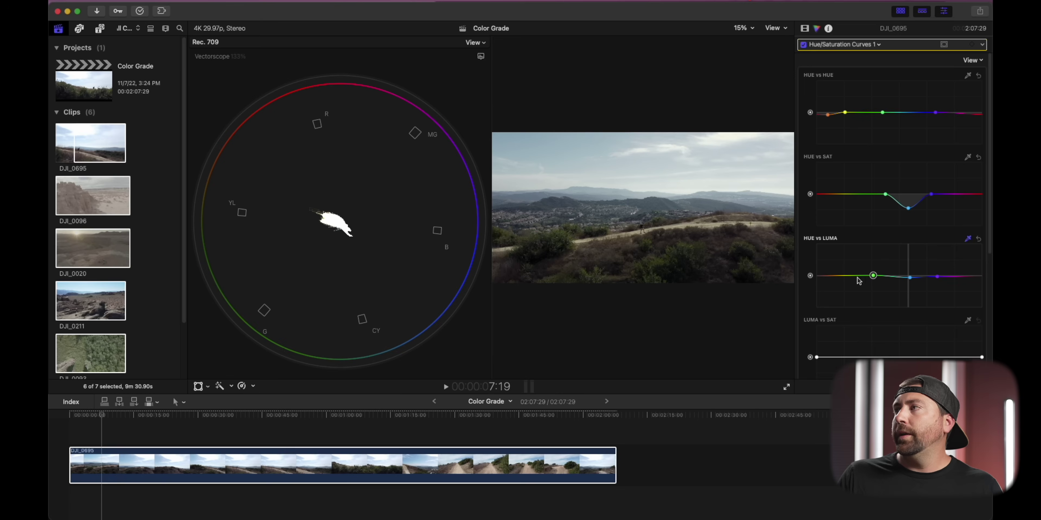
{"action": "left_click_drag", "start_coordinate": [832, 276], "coordinate": [831, 277]}
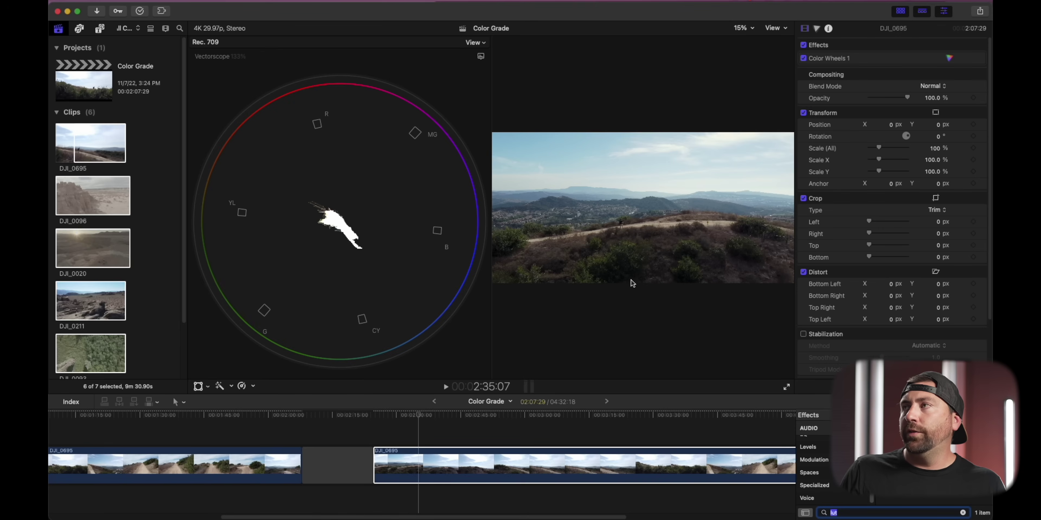
Step: Apply the Custom LUT effect to the second DJI_0695 timeline clip and choose the JD_Hollywood LUT
{"action": "left_click", "coordinate": [611, 210]}
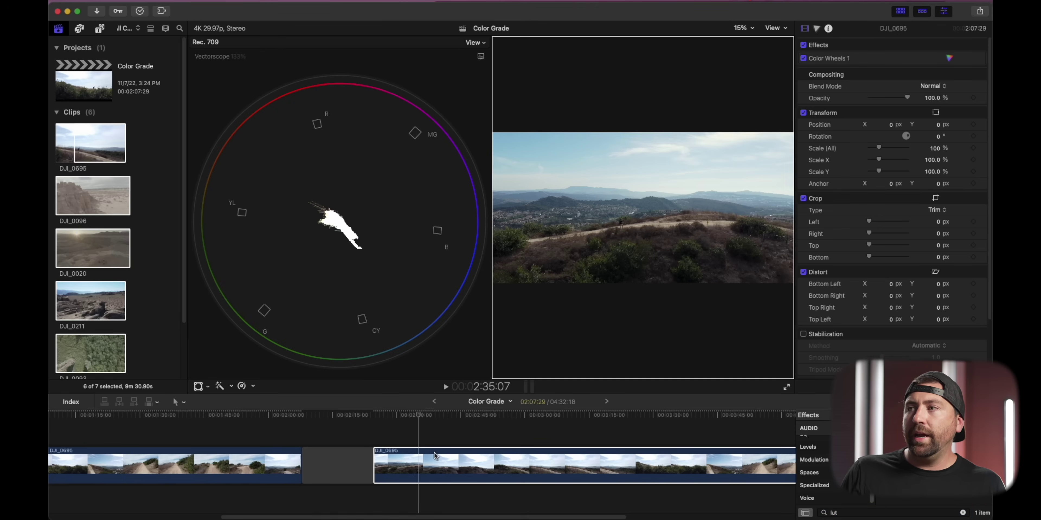
{"action": "left_click", "coordinate": [570, 480]}
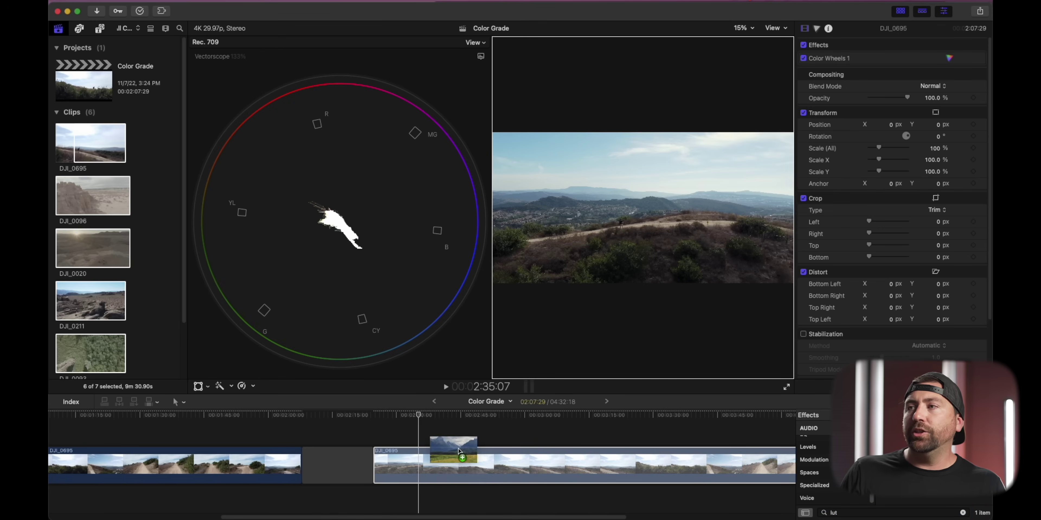
{"action": "double_click", "coordinate": [908, 456]}
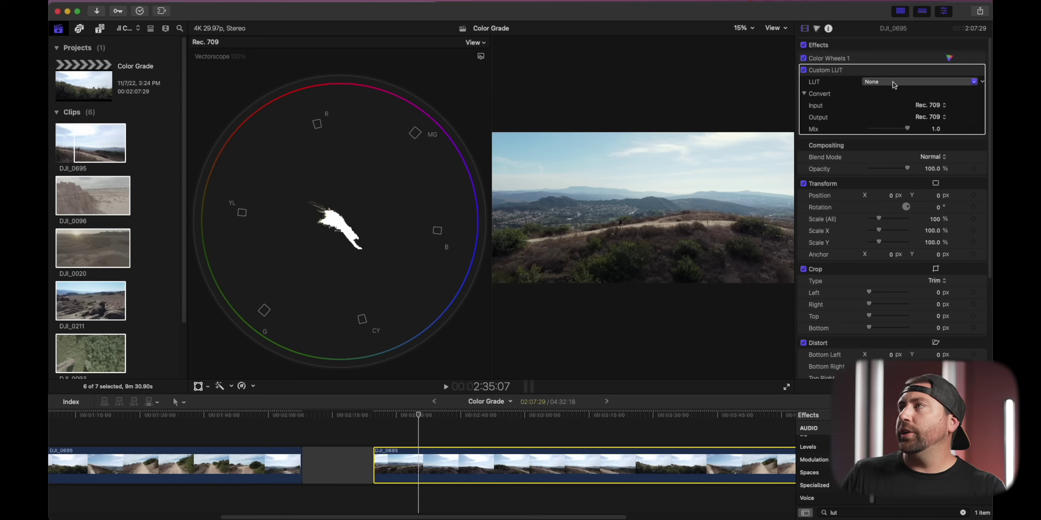
{"action": "left_click", "coordinate": [893, 82]}
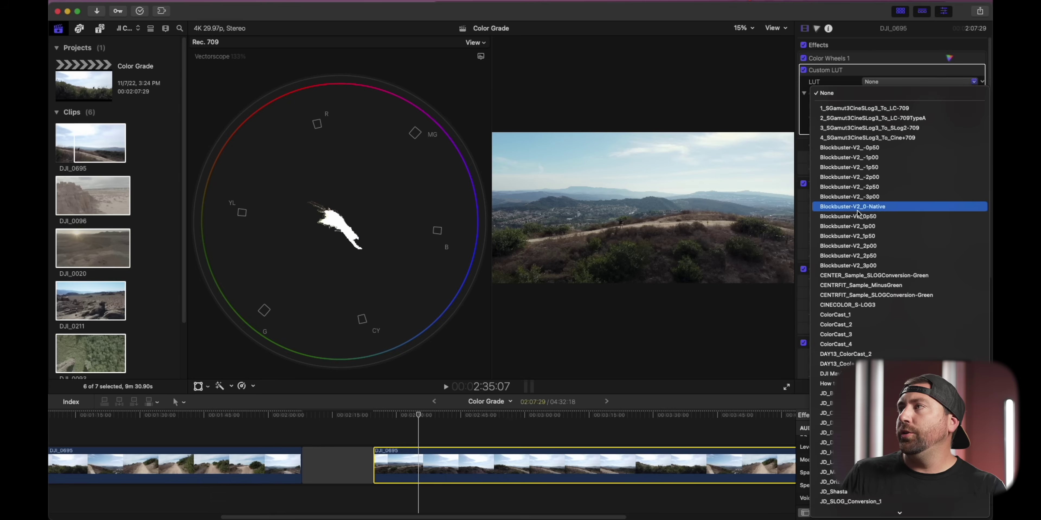
{"action": "scroll", "coordinate": [857, 209], "scroll_direction": "down", "scroll_amount": 10}
{"action": "scroll", "coordinate": [868, 103], "scroll_direction": "up", "scroll_amount": 3}
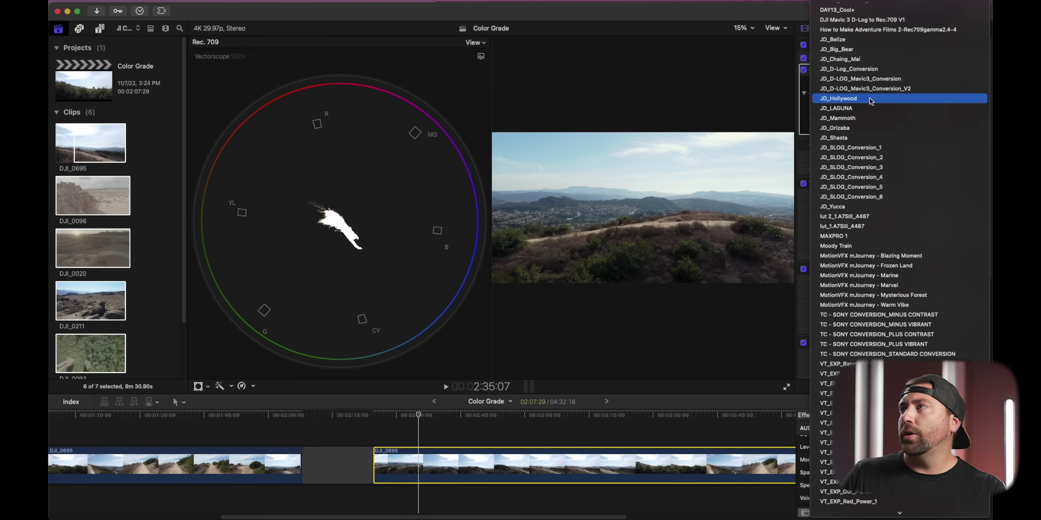
{"action": "left_click", "coordinate": [872, 99]}
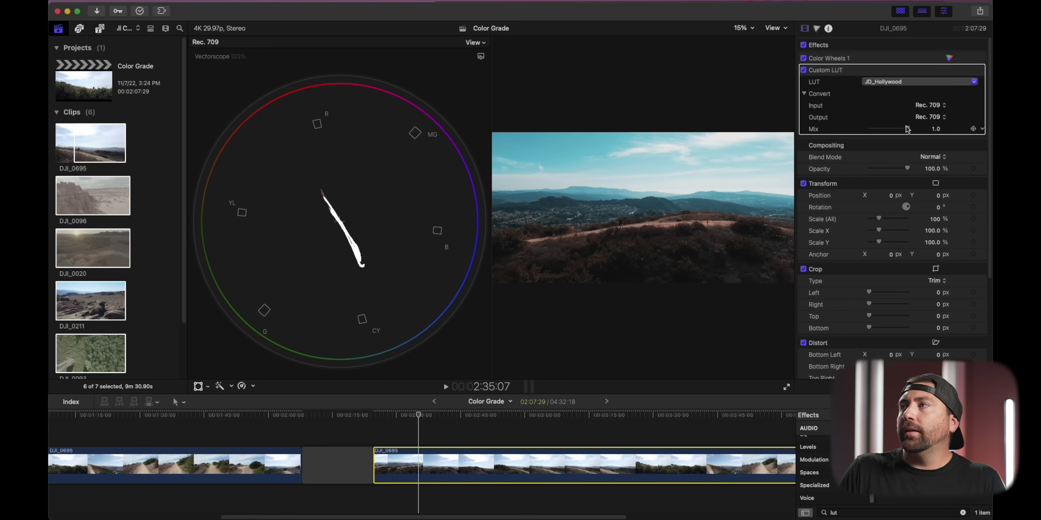
Step: Compare the JD_Hollywood LUT at zero mix, set its mix to 0.51, and select the Color Wheels 1 correction
{"action": "left_click_drag", "start_coordinate": [906, 129], "coordinate": [843, 133]}
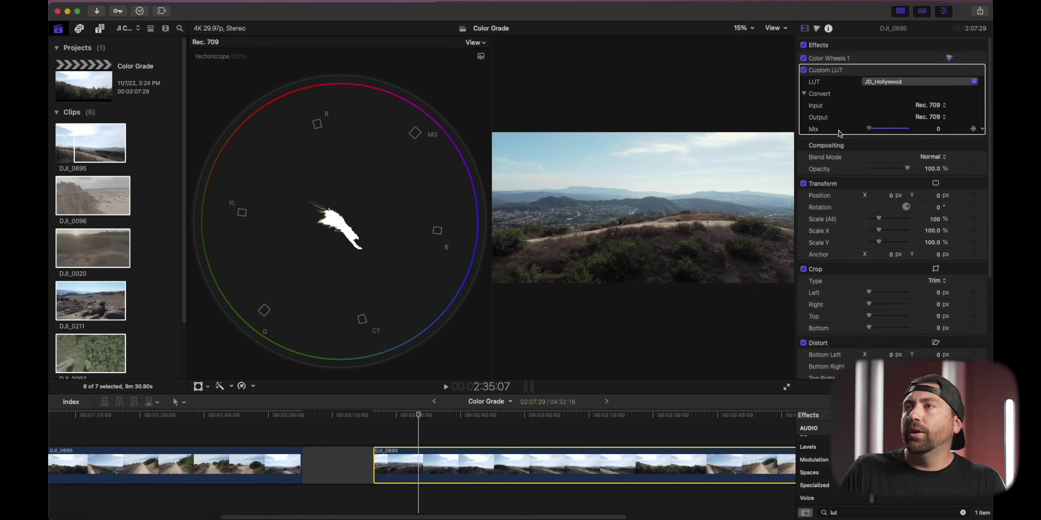
{"action": "mouse_move", "coordinate": [844, 133]}
{"action": "left_mouse_down"}
{"action": "mouse_move", "coordinate": [952, 121]}
{"action": "mouse_move", "coordinate": [859, 132]}
{"action": "mouse_move", "coordinate": [879, 131]}
{"action": "left_mouse_up"}
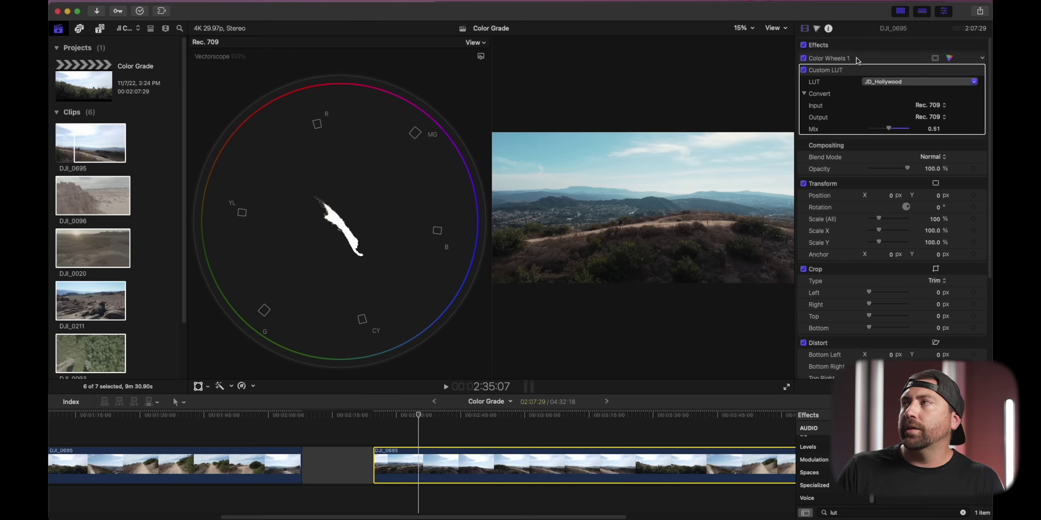
{"action": "left_click", "coordinate": [949, 58]}
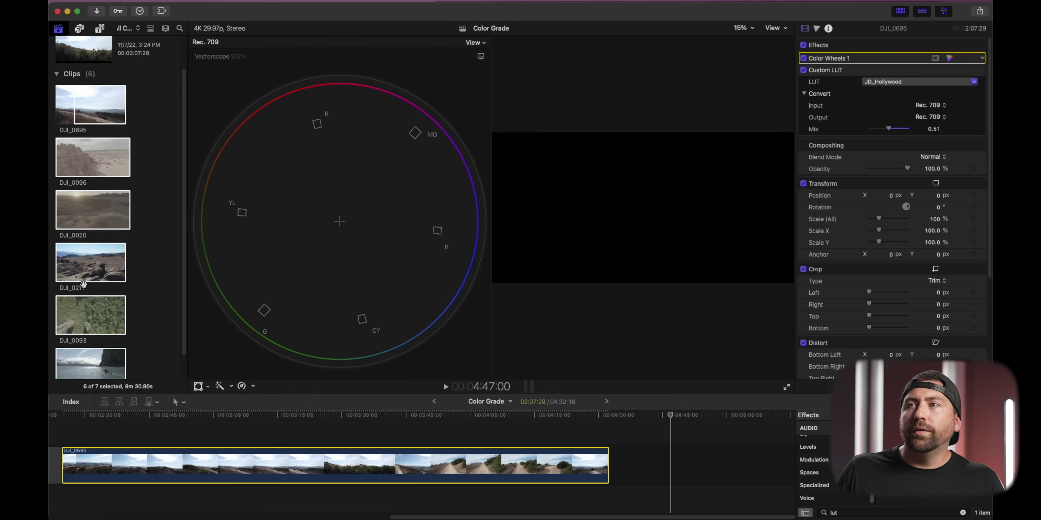
Step: Preview the kayak clip DJI_0004 and append its last 34 seconds to the end of the timeline
{"action": "scroll", "coordinate": [82, 345], "scroll_direction": "down", "scroll_amount": 2}
{"action": "left_click", "coordinate": [82, 345]}
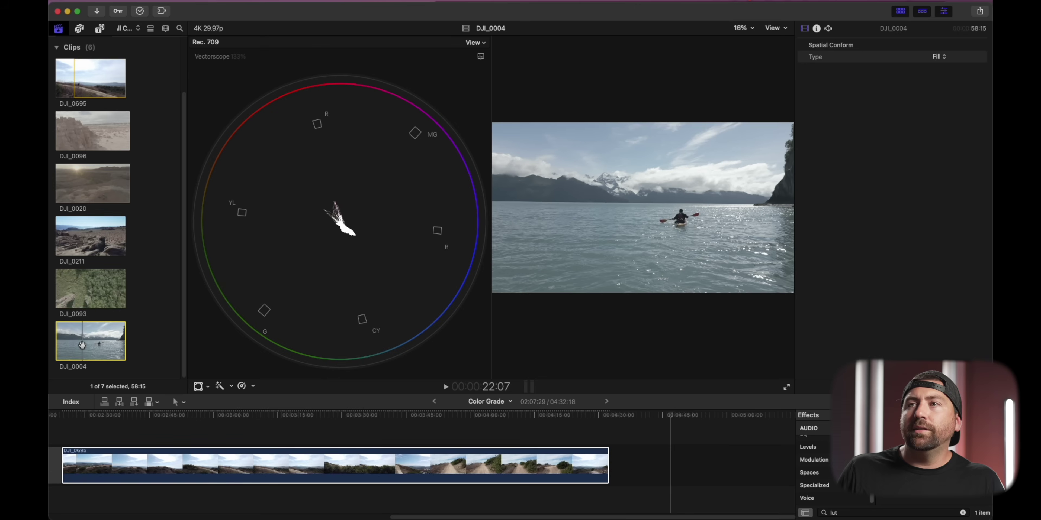
{"action": "key", "text": "space"}
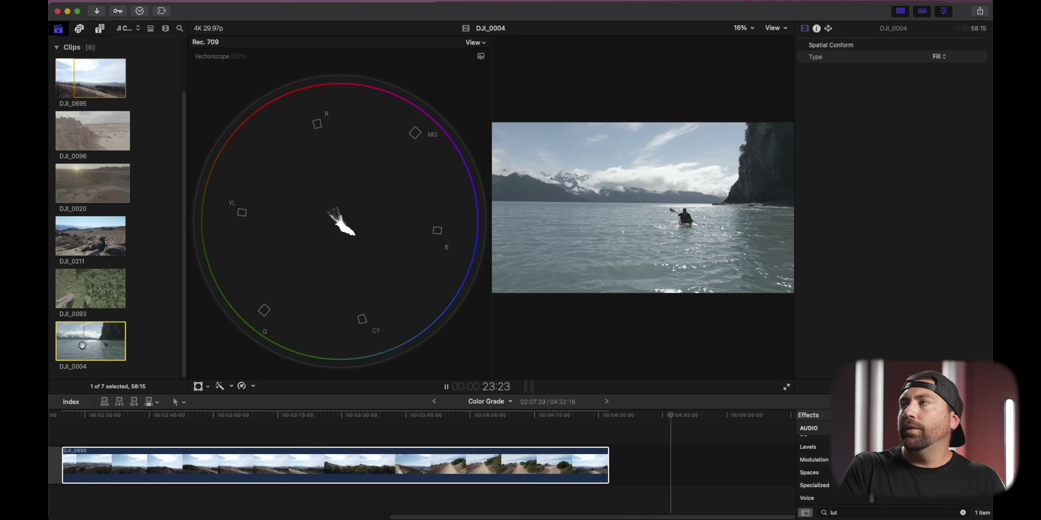
{"action": "key", "text": "space"}
{"action": "left_click_drag", "start_coordinate": [82, 344], "coordinate": [666, 465]}
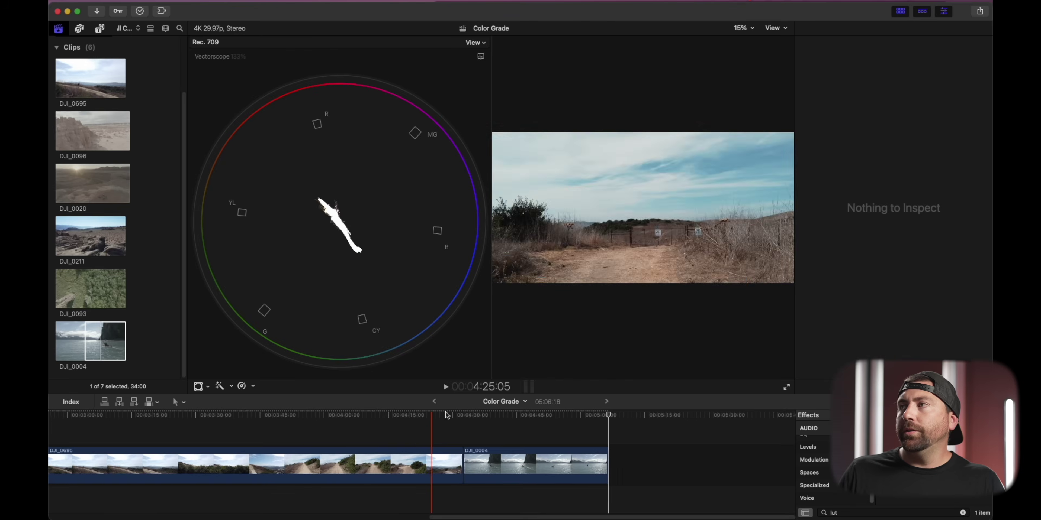
Step: Show the luma waveform for the DJI_0004 timeline clip and add a Color Curves correction to it
{"action": "left_click", "coordinate": [500, 465]}
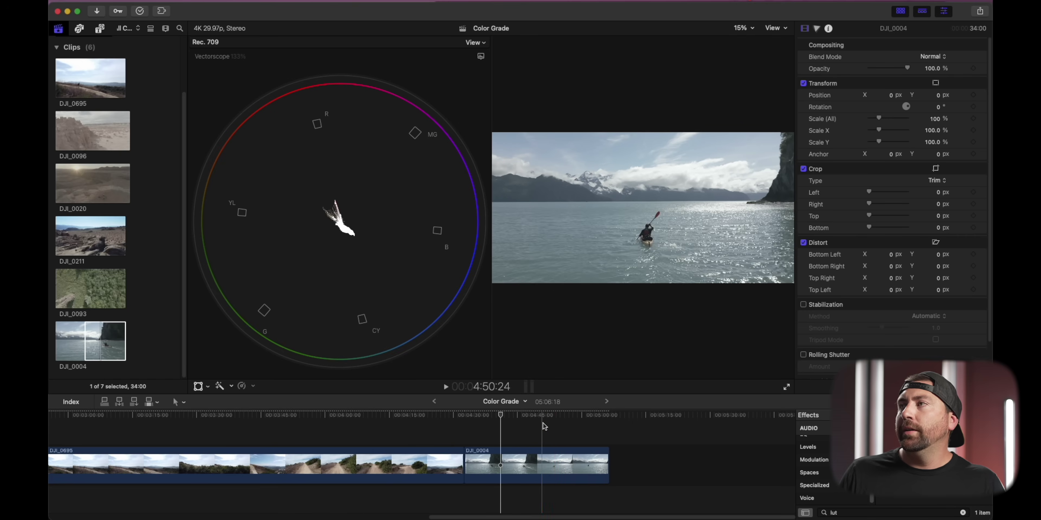
{"action": "left_click", "coordinate": [475, 42]}
{"action": "left_click", "coordinate": [501, 94]}
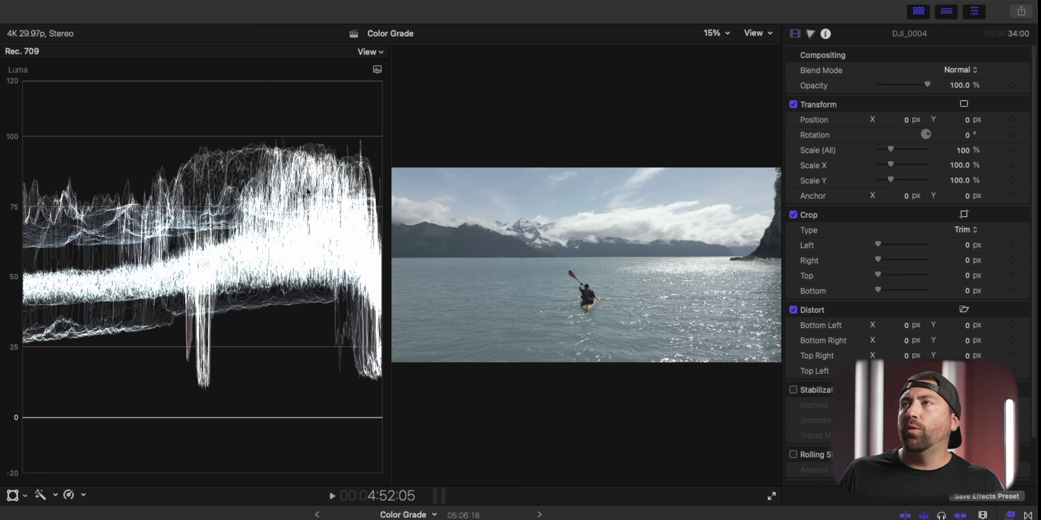
{"action": "left_click", "coordinate": [810, 33]}
{"action": "left_click", "coordinate": [856, 54]}
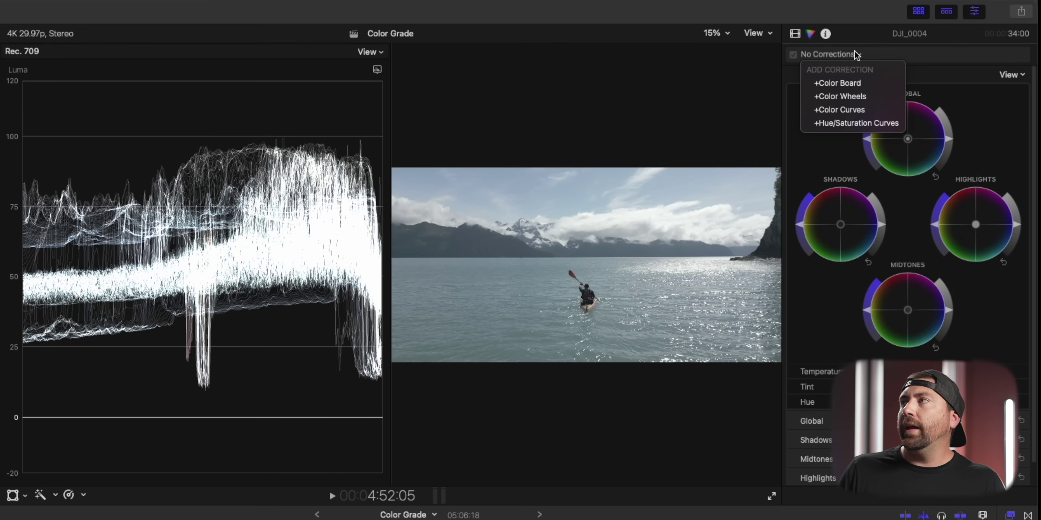
{"action": "left_click", "coordinate": [876, 109]}
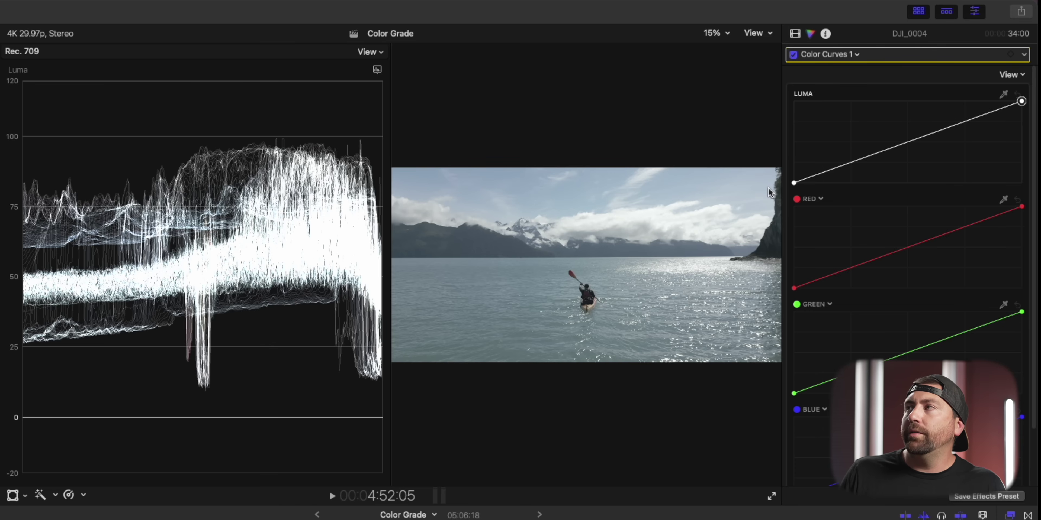
Step: Shape a gentle S on the Luma curve, lowering the shadows, raising the highlights slightly and easing the midpoint down slightly
{"action": "mouse_move", "coordinate": [793, 183]}
{"action": "left_mouse_down"}
{"action": "mouse_move", "coordinate": [793, 124]}
{"action": "mouse_move", "coordinate": [794, 183]}
{"action": "left_mouse_up"}
{"action": "mouse_move", "coordinate": [1021, 101]}
{"action": "left_mouse_down"}
{"action": "mouse_move", "coordinate": [1032, 172]}
{"action": "mouse_move", "coordinate": [1024, 102]}
{"action": "left_mouse_up"}
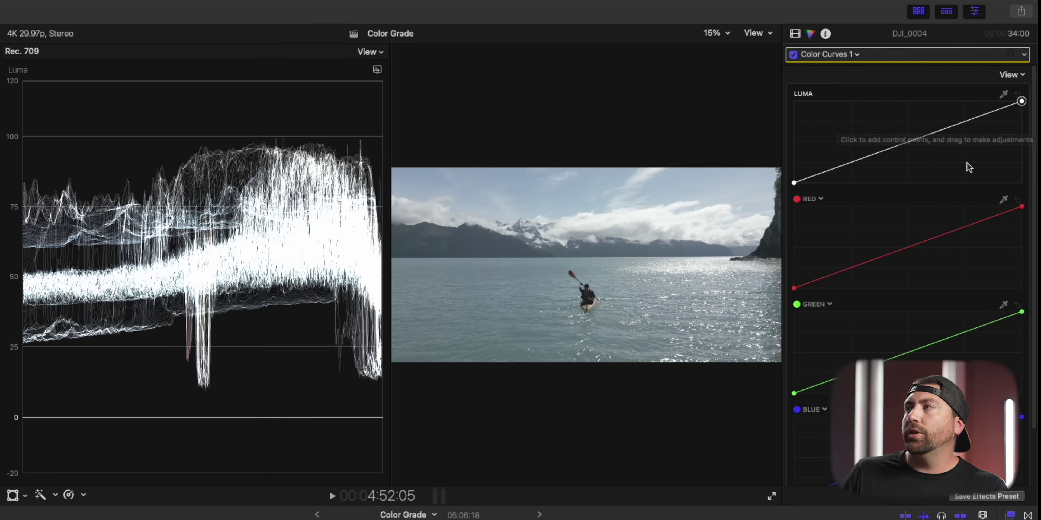
{"action": "left_click", "coordinate": [909, 142]}
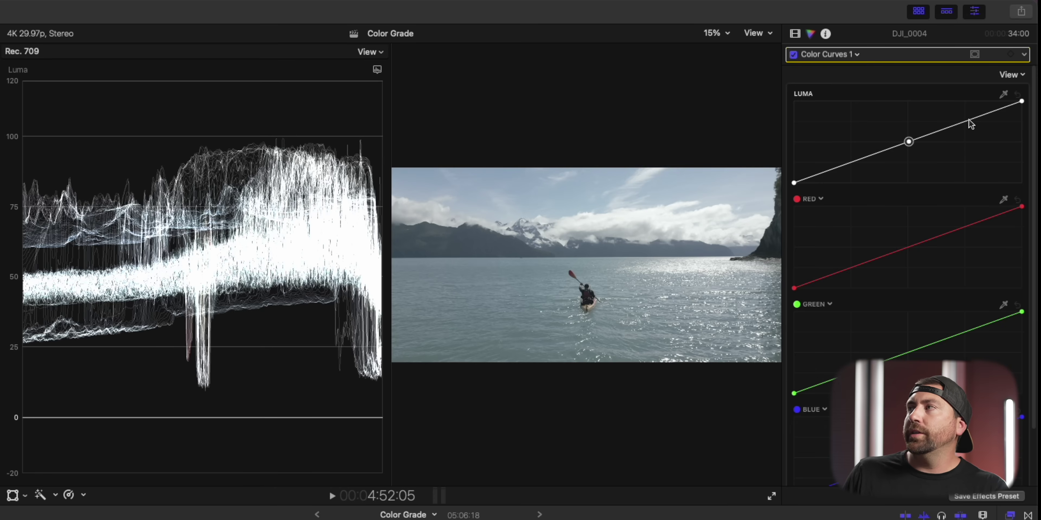
{"action": "left_click_drag", "start_coordinate": [860, 160], "coordinate": [857, 171]}
{"action": "left_click_drag", "start_coordinate": [962, 124], "coordinate": [962, 120]}
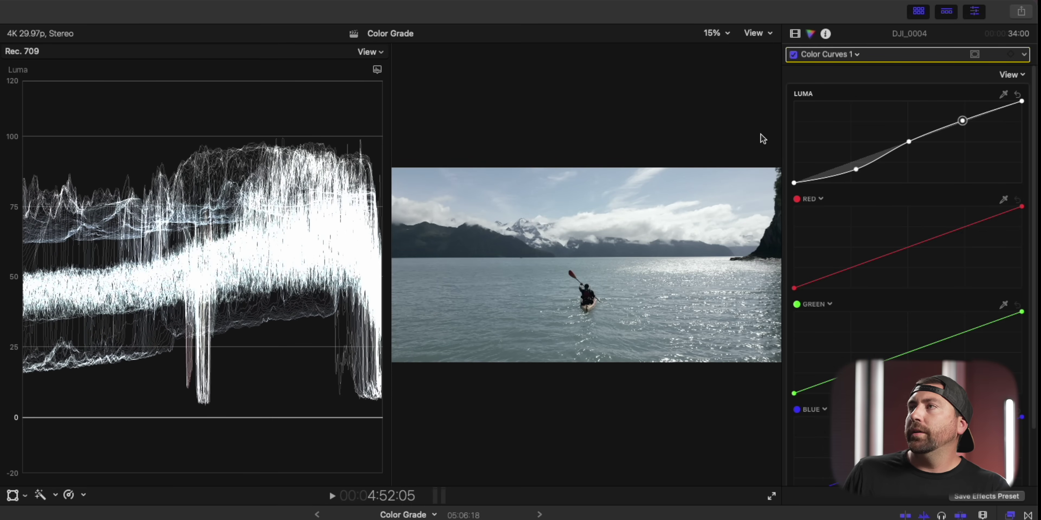
{"action": "left_click", "coordinate": [907, 142]}
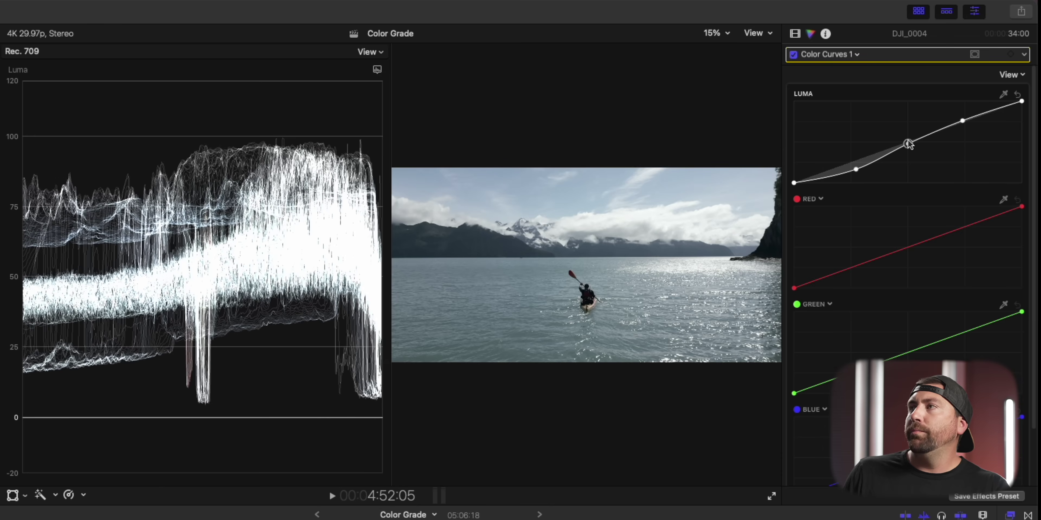
{"action": "left_click_drag", "start_coordinate": [908, 145], "coordinate": [909, 146]}
Step: Add a Color Wheels correction to DJI_0004 and raise the global saturation, checking it on the vectorscope and in full screen
{"action": "left_click", "coordinate": [839, 53]}
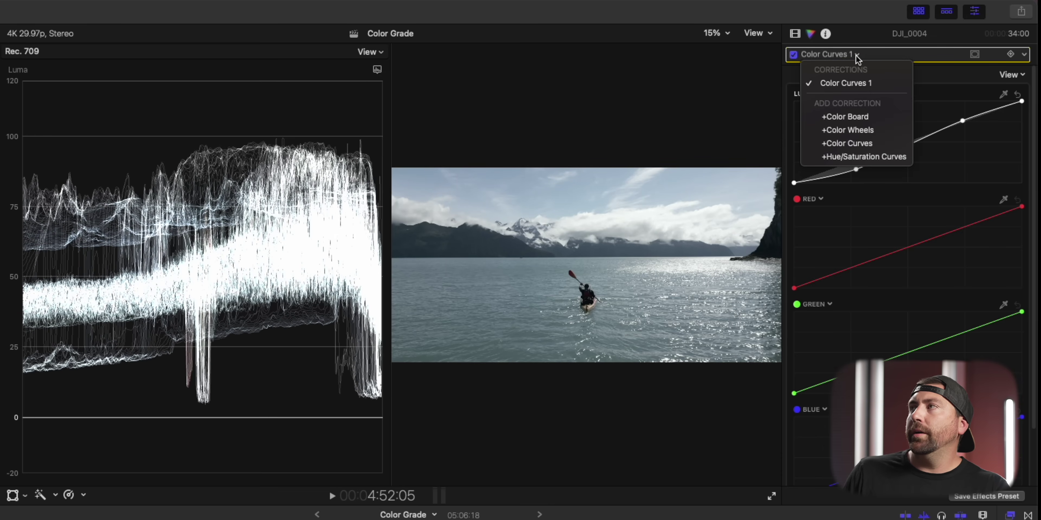
{"action": "left_click", "coordinate": [876, 128]}
{"action": "left_click_drag", "start_coordinate": [863, 142], "coordinate": [865, 131]}
{"action": "left_click", "coordinate": [376, 69]}
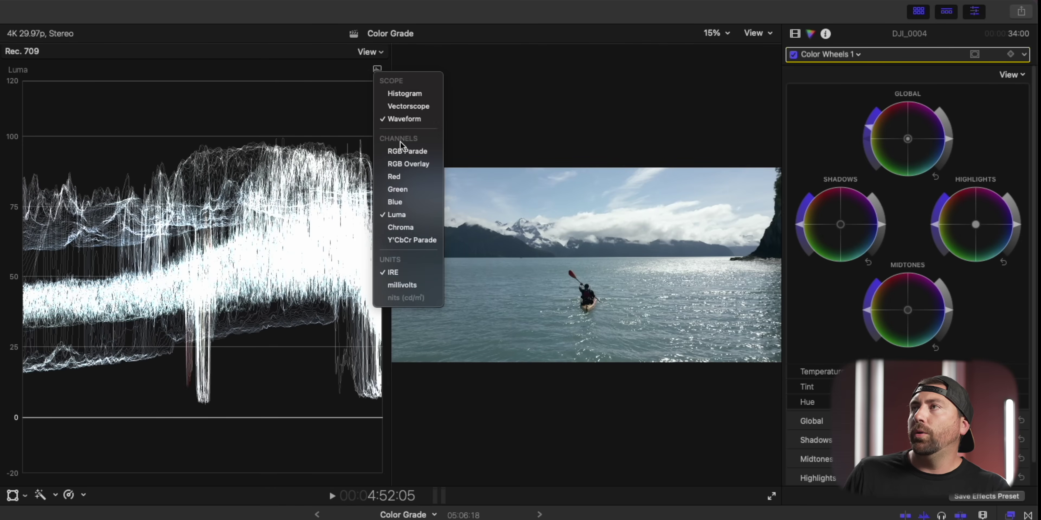
{"action": "left_click", "coordinate": [422, 107]}
{"action": "mouse_move", "coordinate": [868, 130]}
{"action": "left_mouse_down"}
{"action": "mouse_move", "coordinate": [868, 143]}
{"action": "mouse_move", "coordinate": [868, 128]}
{"action": "left_mouse_up"}
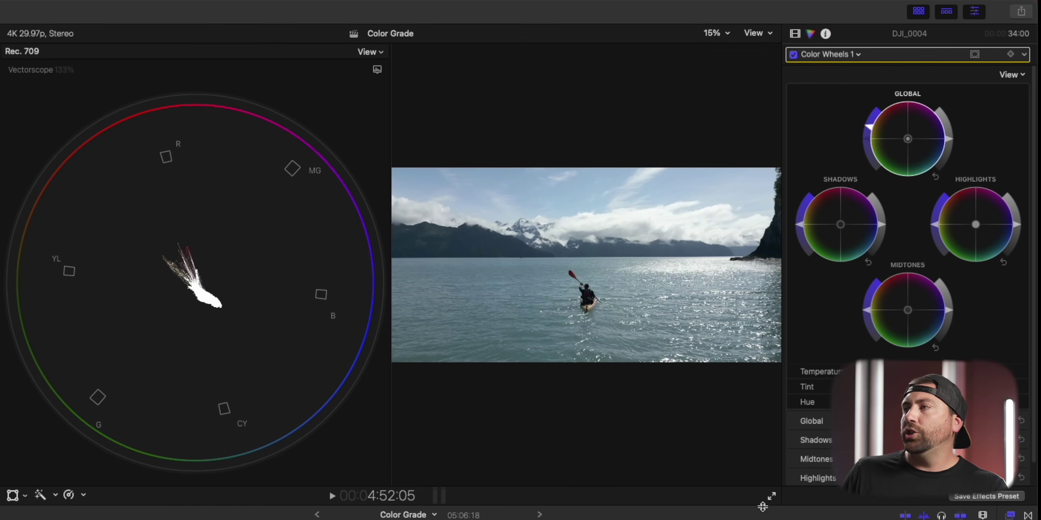
{"action": "left_click", "coordinate": [771, 500]}
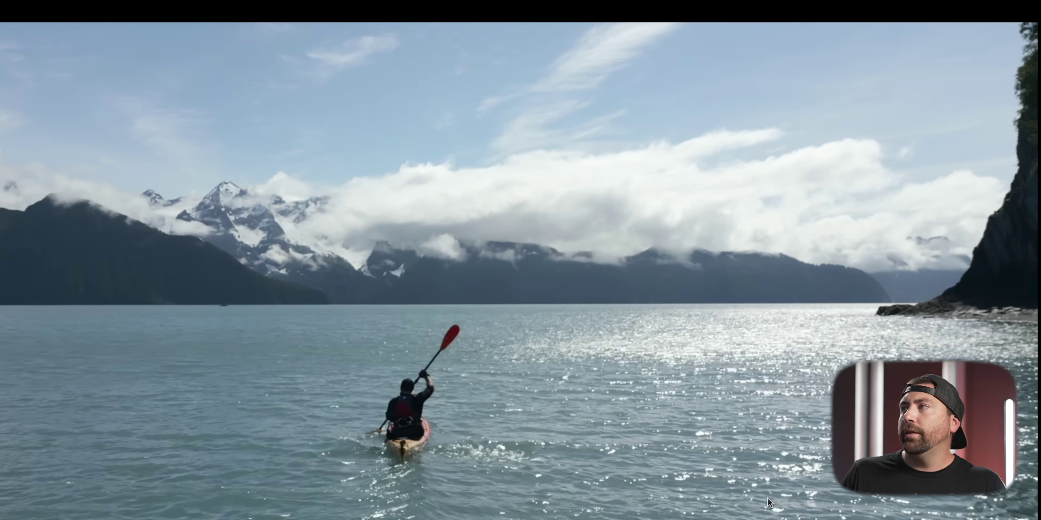
{"action": "key", "text": "Escape"}
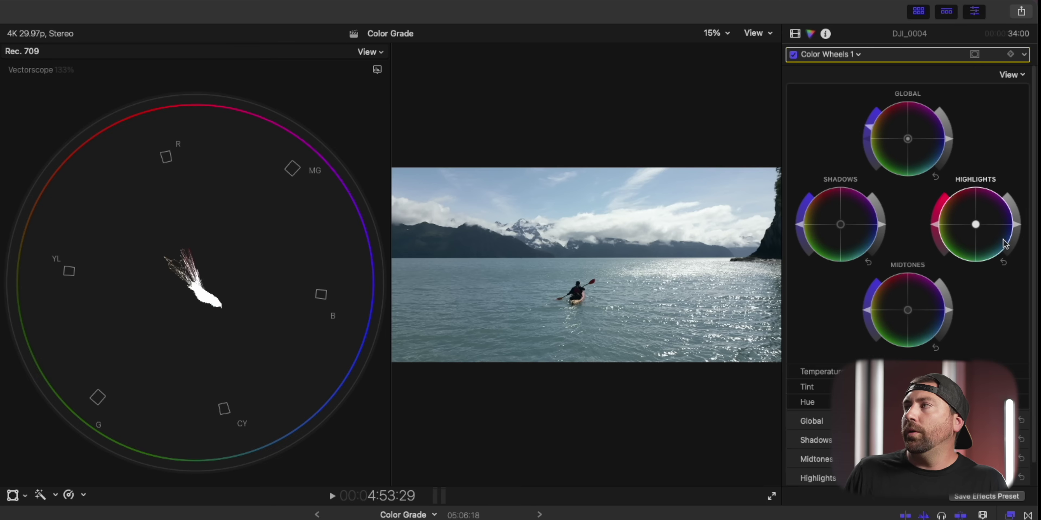
Step: Tint the highlights slightly toward orange and shift the midtones toward red on the color wheels
{"action": "mouse_move", "coordinate": [977, 232]}
{"action": "left_mouse_down"}
{"action": "mouse_move", "coordinate": [942, 217]}
{"action": "mouse_move", "coordinate": [930, 195]}
{"action": "mouse_move", "coordinate": [922, 213]}
{"action": "mouse_move", "coordinate": [889, 50]}
{"action": "mouse_move", "coordinate": [941, 243]}
{"action": "mouse_move", "coordinate": [992, 220]}
{"action": "mouse_move", "coordinate": [944, 206]}
{"action": "mouse_move", "coordinate": [969, 229]}
{"action": "mouse_move", "coordinate": [963, 219]}
{"action": "left_mouse_up"}
{"action": "left_click", "coordinate": [1003, 261]}
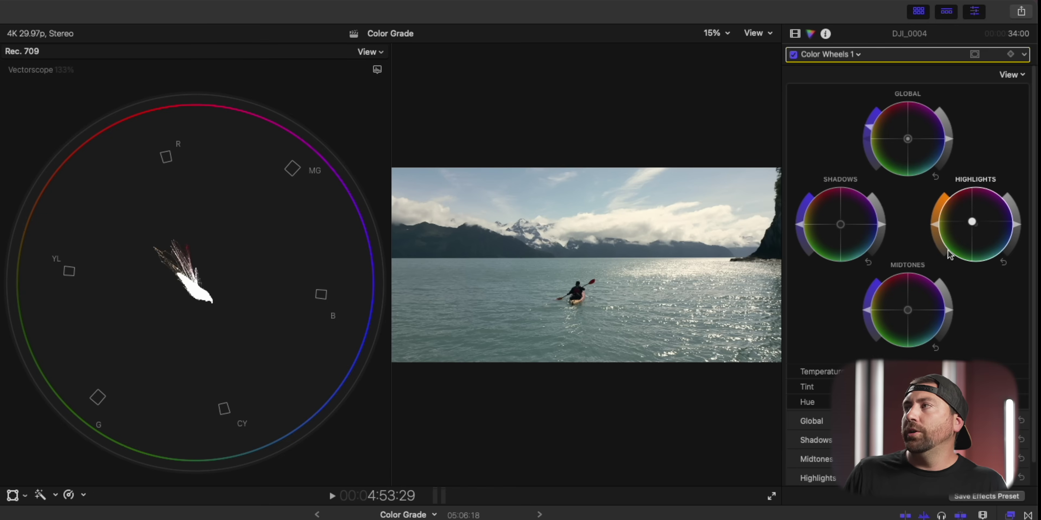
{"action": "left_click_drag", "start_coordinate": [909, 313], "coordinate": [907, 292]}
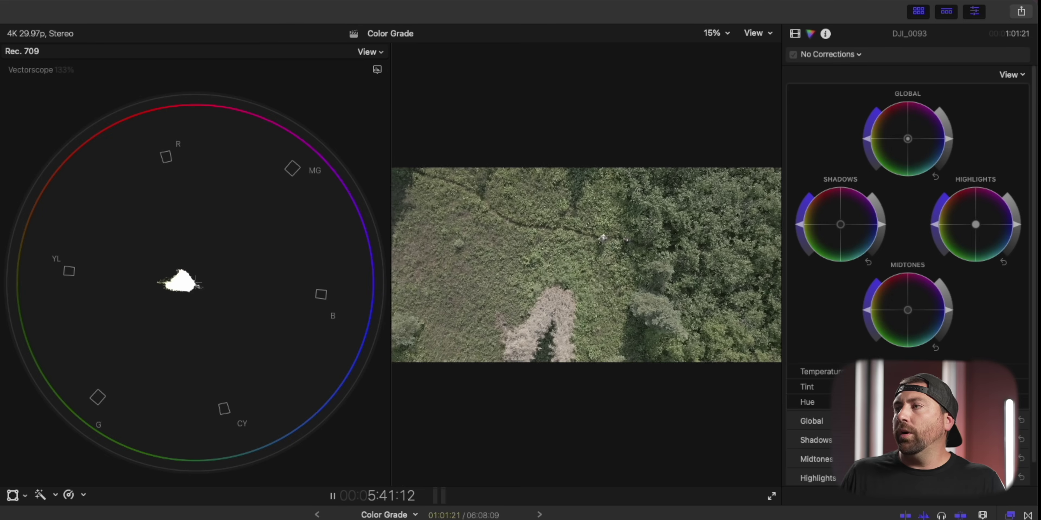
Step: Isolate the part of the DJI_0093 timeline clip starting at 5:42:24 and show its luma waveform
{"action": "key", "text": "space"}
{"action": "key", "text": "i"}
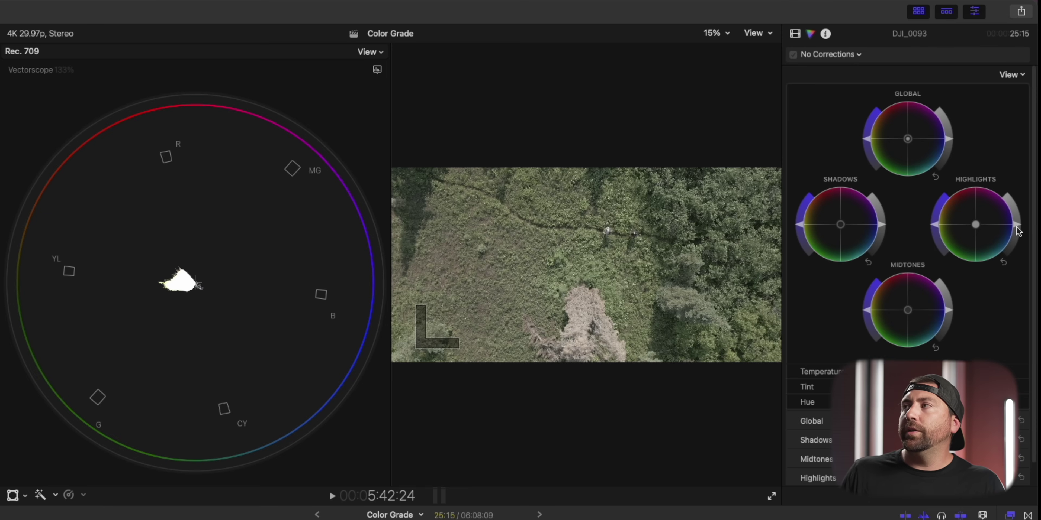
{"action": "left_click", "coordinate": [370, 52]}
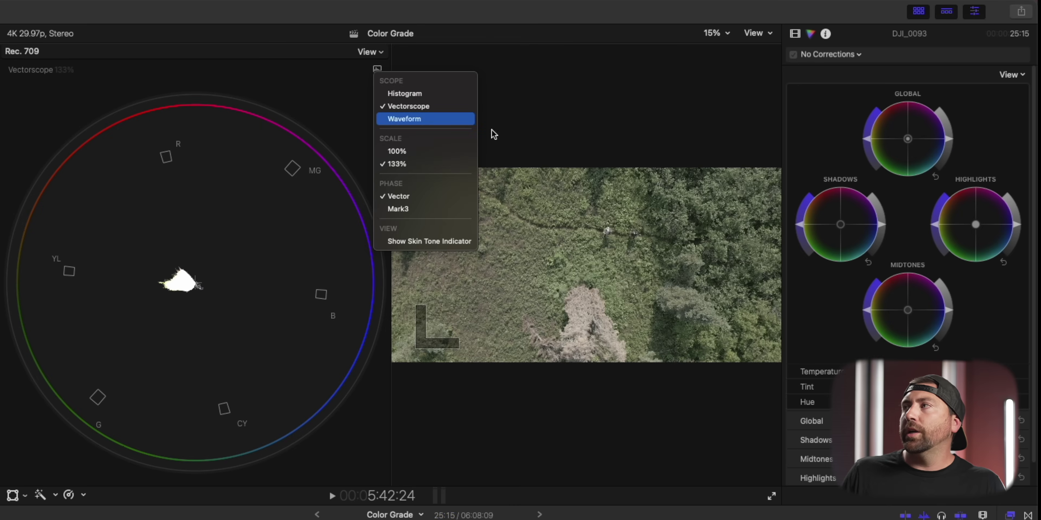
{"action": "left_click", "coordinate": [465, 121]}
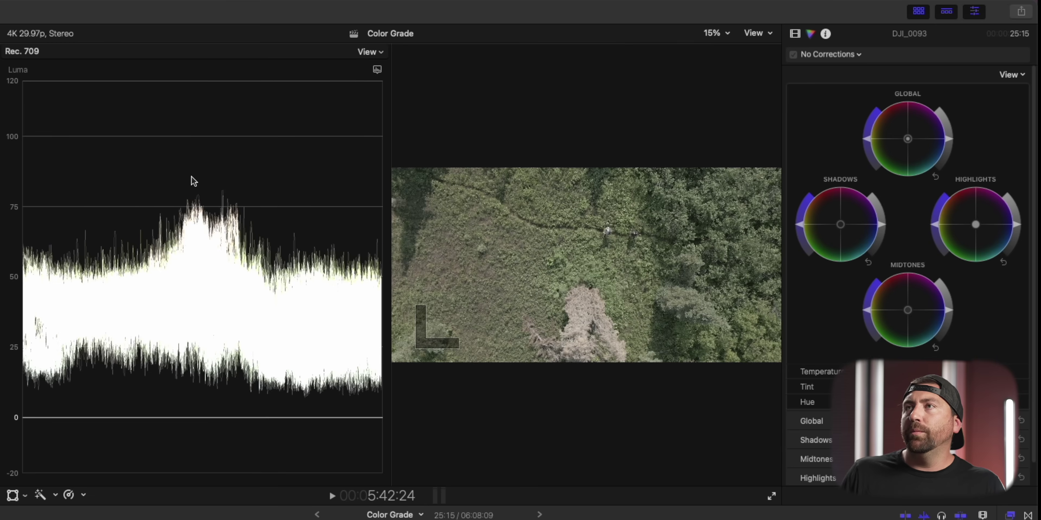
Step: Raise the highlights' brightness on DJI_0093, lower the shadows and midtones, and increase the global saturation slightly with Color Wheels
{"action": "left_click_drag", "start_coordinate": [1021, 233], "coordinate": [1007, 206]}
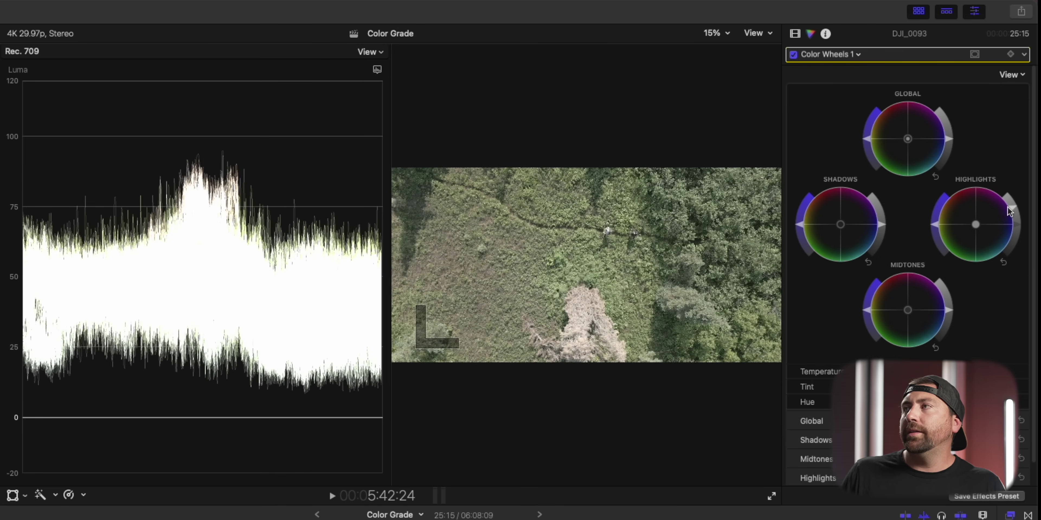
{"action": "left_click_drag", "start_coordinate": [882, 227], "coordinate": [881, 230]}
{"action": "left_click_drag", "start_coordinate": [949, 312], "coordinate": [950, 324]}
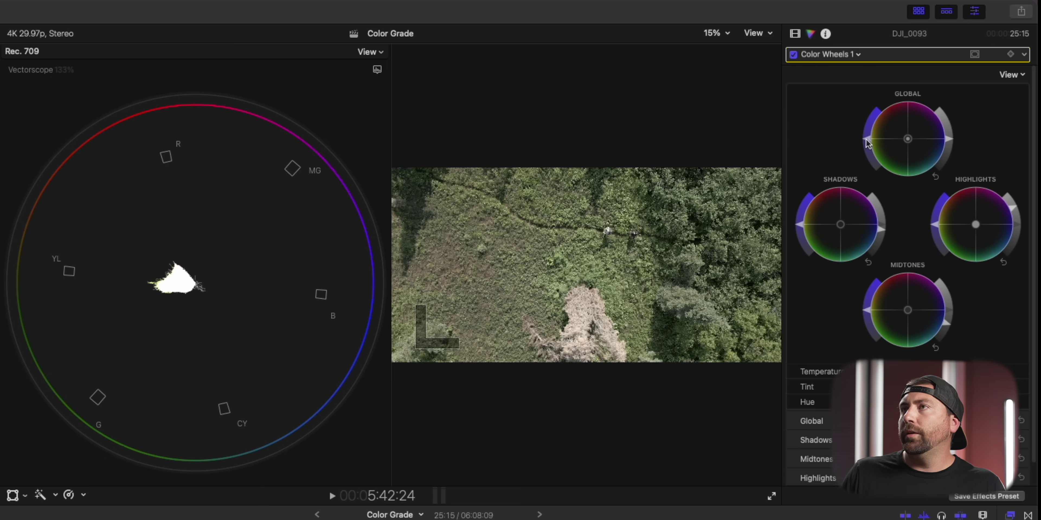
{"action": "left_click_drag", "start_coordinate": [868, 143], "coordinate": [867, 136]}
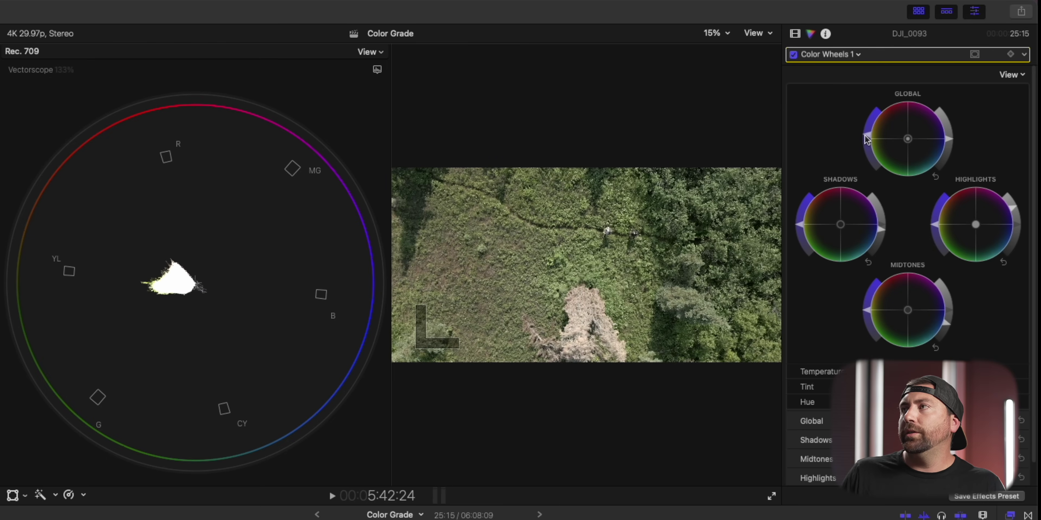
Step: Lower the midtones on DJI_0093 slightly and fine-tune the highlights' brightness, playing the clip to check the grade
{"action": "key", "text": "l"}
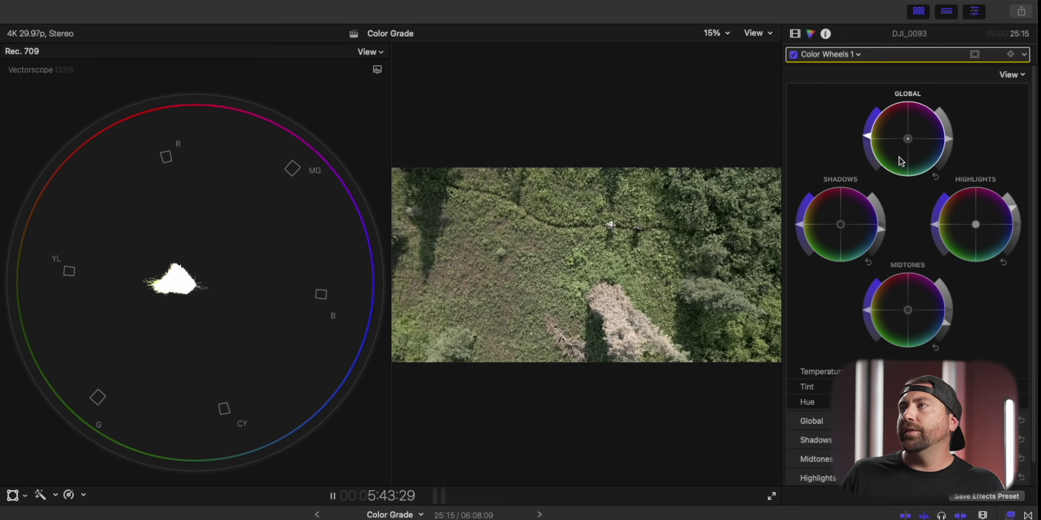
{"action": "key", "text": "k"}
{"action": "left_click", "coordinate": [945, 329]}
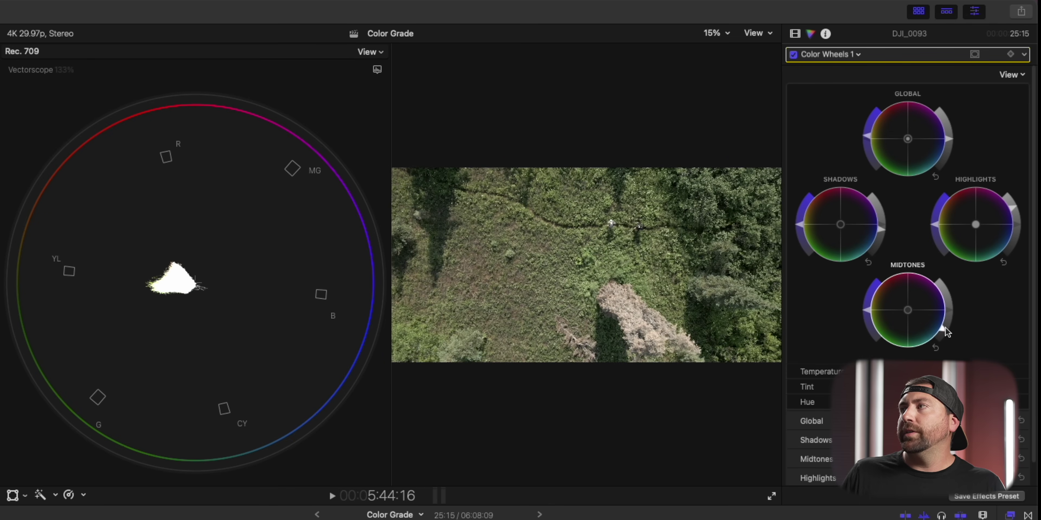
{"action": "left_click", "coordinate": [1014, 213]}
{"action": "key", "text": "l"}
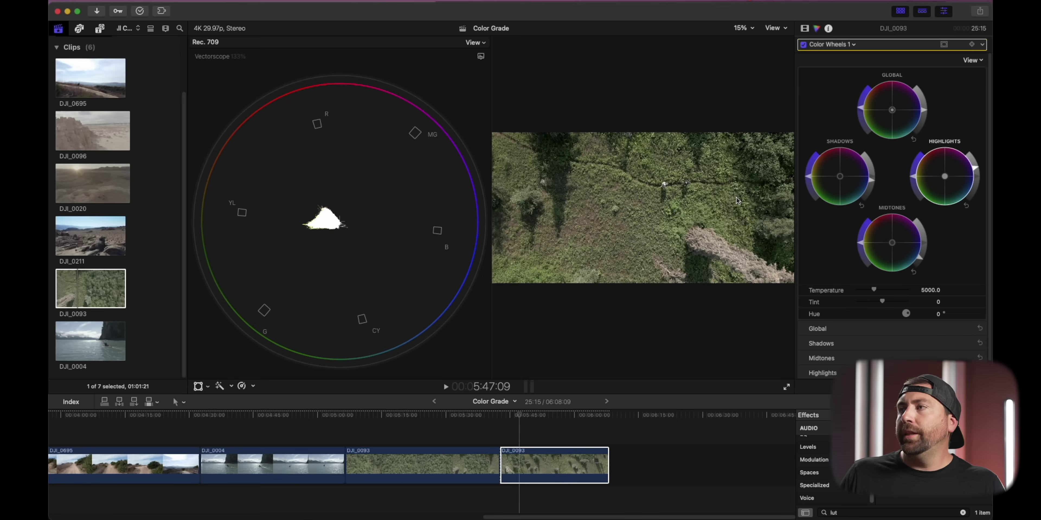
{"action": "key", "text": "k"}
{"action": "left_click", "coordinate": [735, 198]}
Step: Assign the JD_Orizaba LUT to the Custom LUT effect on the second DJI_0093 timeline clip and reduce its mix
{"action": "left_click", "coordinate": [558, 471]}
{"action": "key", "text": "space"}
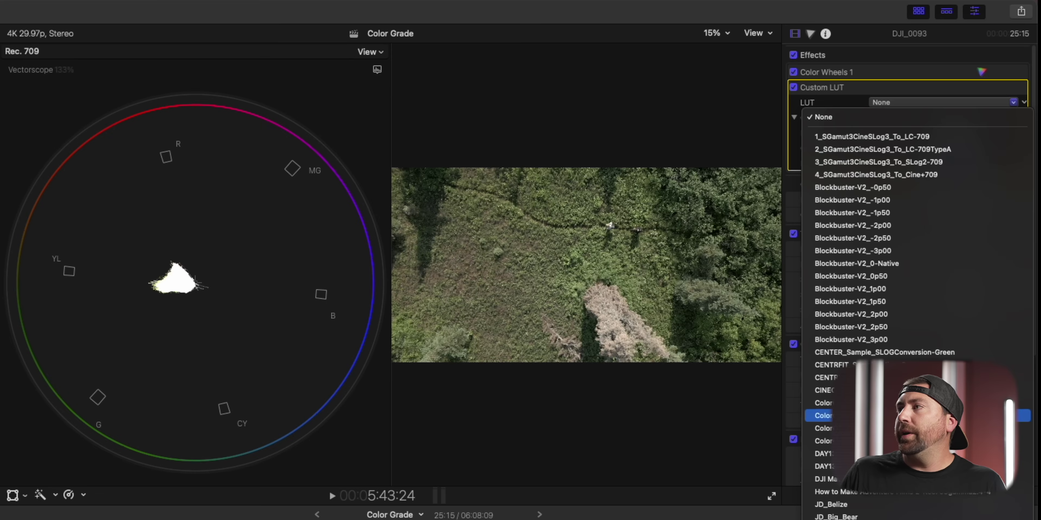
{"action": "scroll", "coordinate": [824, 416], "scroll_direction": "down", "scroll_amount": 3}
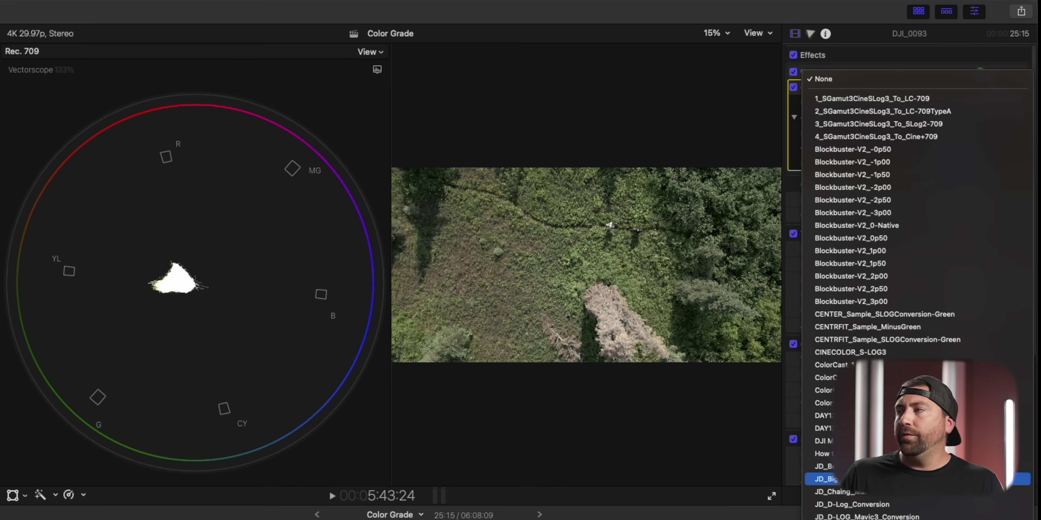
{"action": "left_click", "coordinate": [913, 139]}
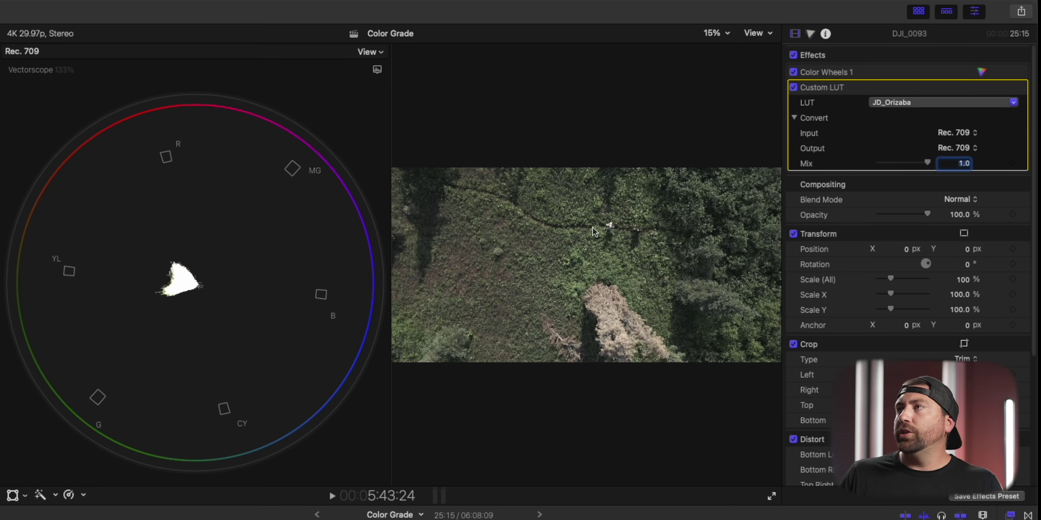
{"action": "mouse_move", "coordinate": [926, 166]}
{"action": "left_mouse_down"}
{"action": "mouse_move", "coordinate": [864, 169]}
{"action": "mouse_move", "coordinate": [913, 169]}
{"action": "left_mouse_up"}
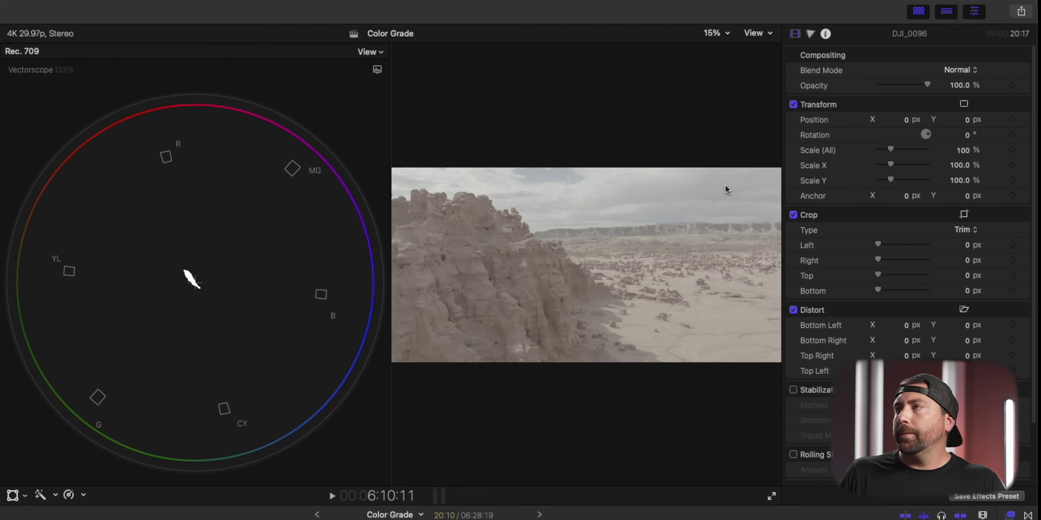
Step: Show the luma waveform for DJI_0096 and add a Color Curves correction to the clip
{"action": "left_click", "coordinate": [377, 69]}
{"action": "left_click", "coordinate": [400, 119]}
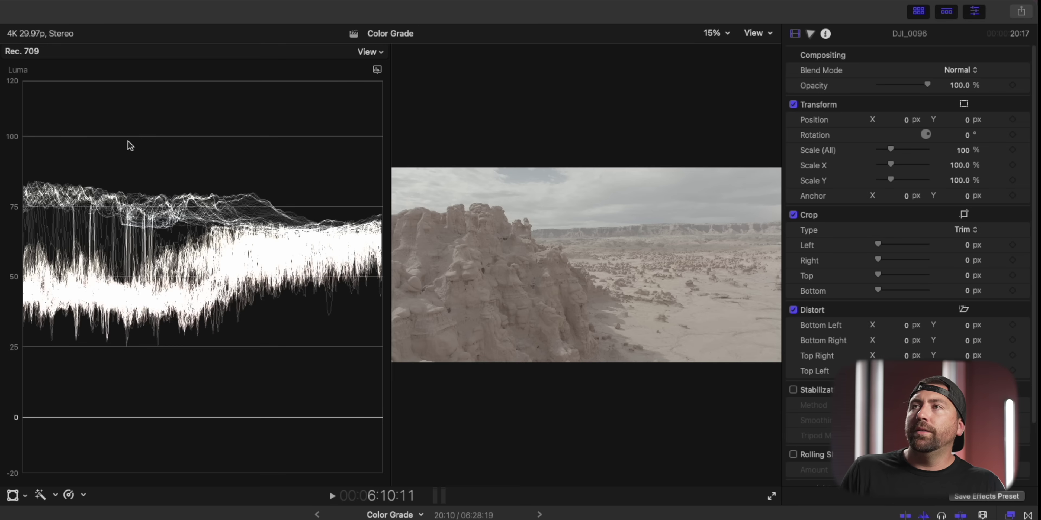
{"action": "left_click", "coordinate": [810, 34]}
{"action": "left_click", "coordinate": [838, 50]}
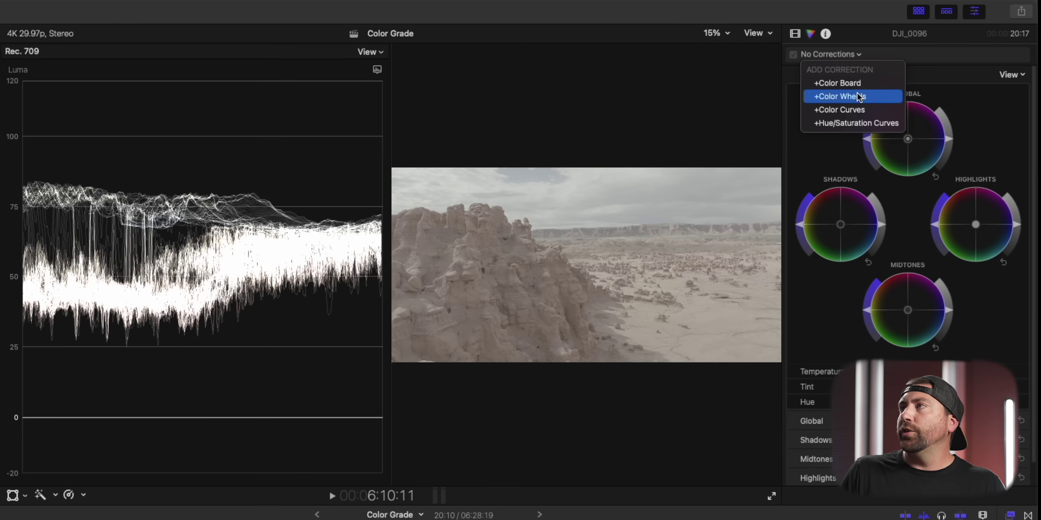
{"action": "left_click", "coordinate": [860, 103]}
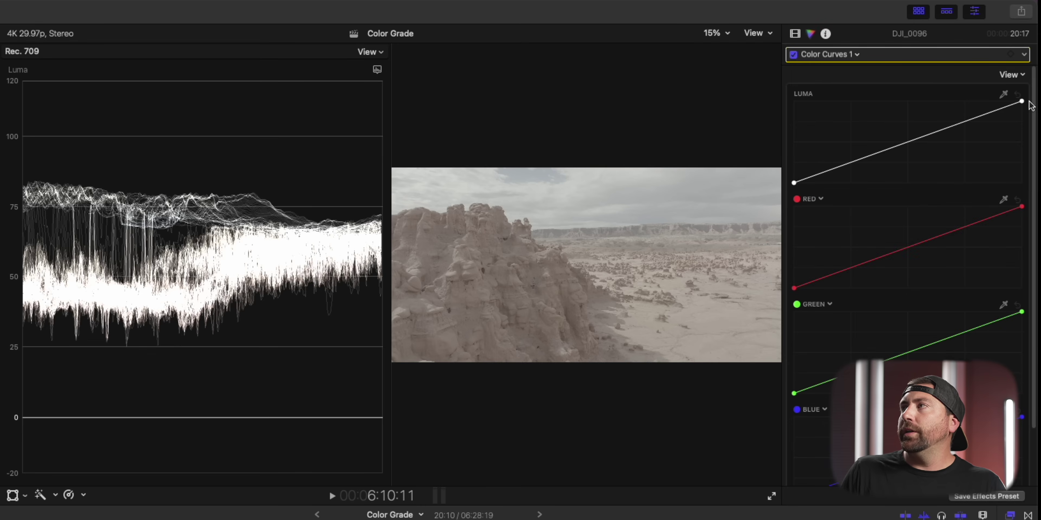
Step: Shape DJI_0096's luma curve into an S-curve by raising the highlights, lowering the shadows and anchoring the midtones
{"action": "left_click_drag", "start_coordinate": [953, 126], "coordinate": [953, 112]}
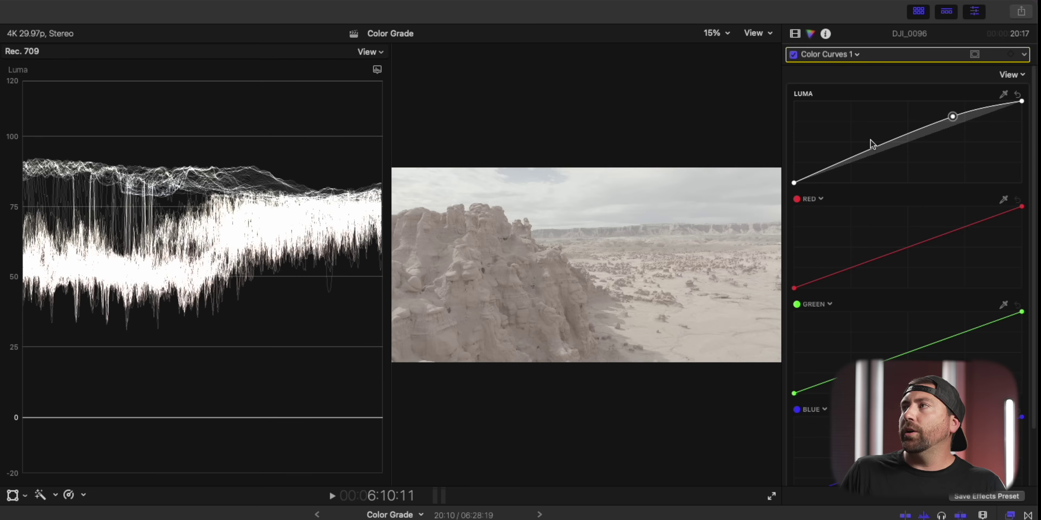
{"action": "left_click_drag", "start_coordinate": [864, 153], "coordinate": [864, 159]}
{"action": "left_click_drag", "start_coordinate": [864, 163], "coordinate": [856, 170]}
{"action": "left_click_drag", "start_coordinate": [909, 141], "coordinate": [912, 144]}
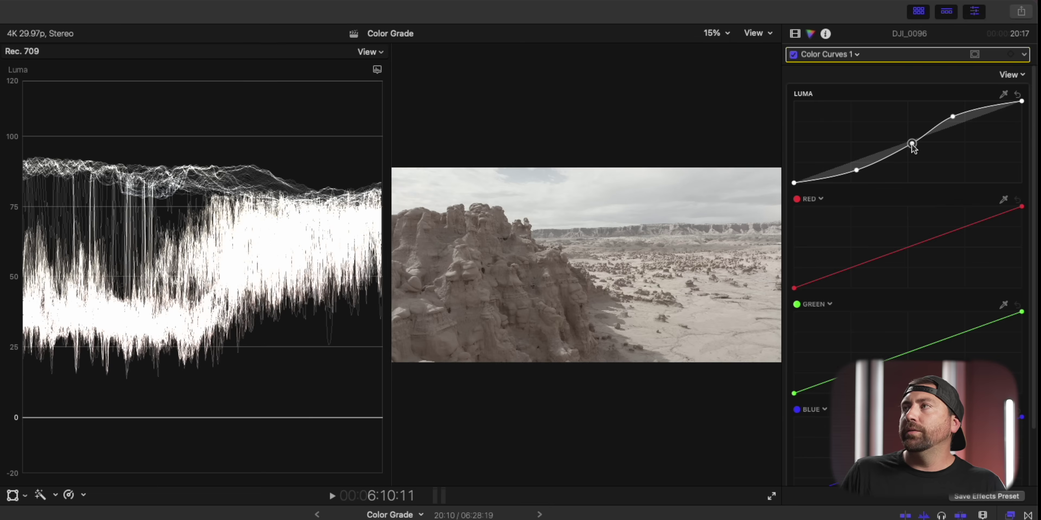
{"action": "left_click_drag", "start_coordinate": [856, 171], "coordinate": [848, 177]}
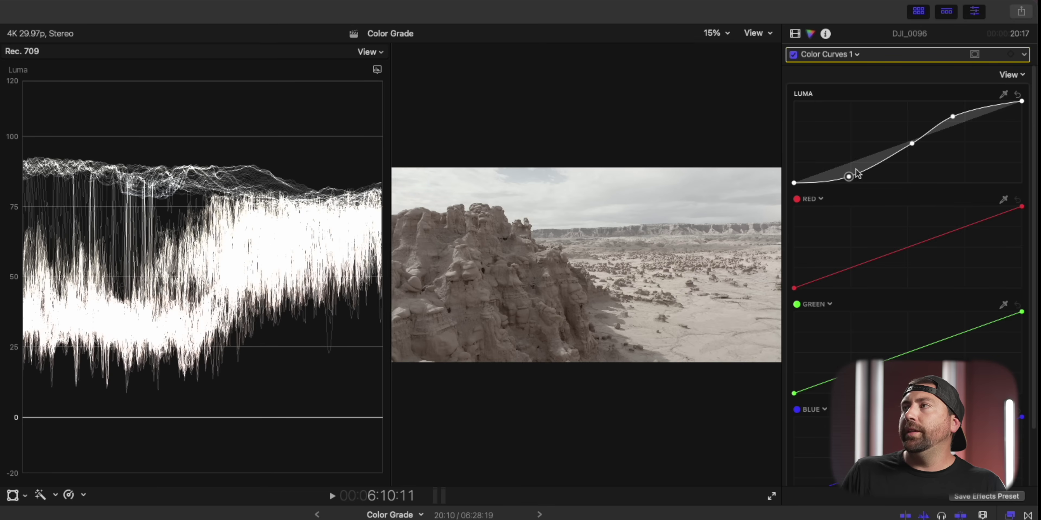
{"action": "left_click_drag", "start_coordinate": [912, 143], "coordinate": [911, 144]}
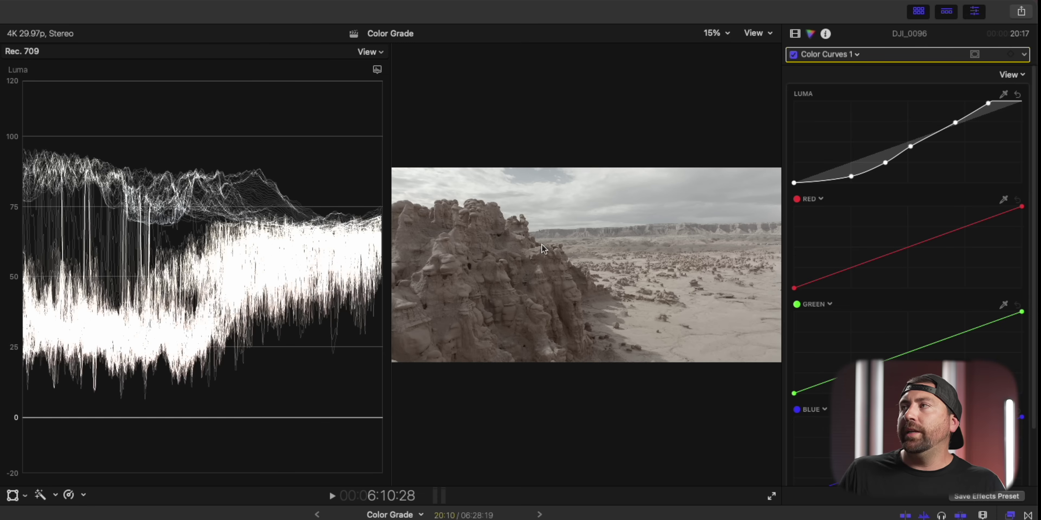
Step: Add a Color Wheels correction to DJI_0096, raise the global saturation and play the clip
{"action": "left_click", "coordinate": [862, 50]}
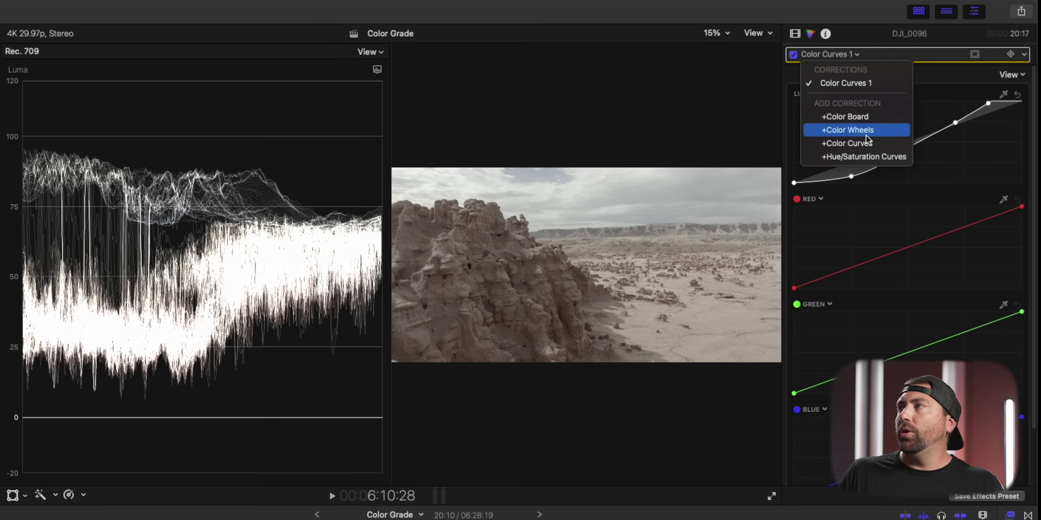
{"action": "left_click", "coordinate": [828, 129]}
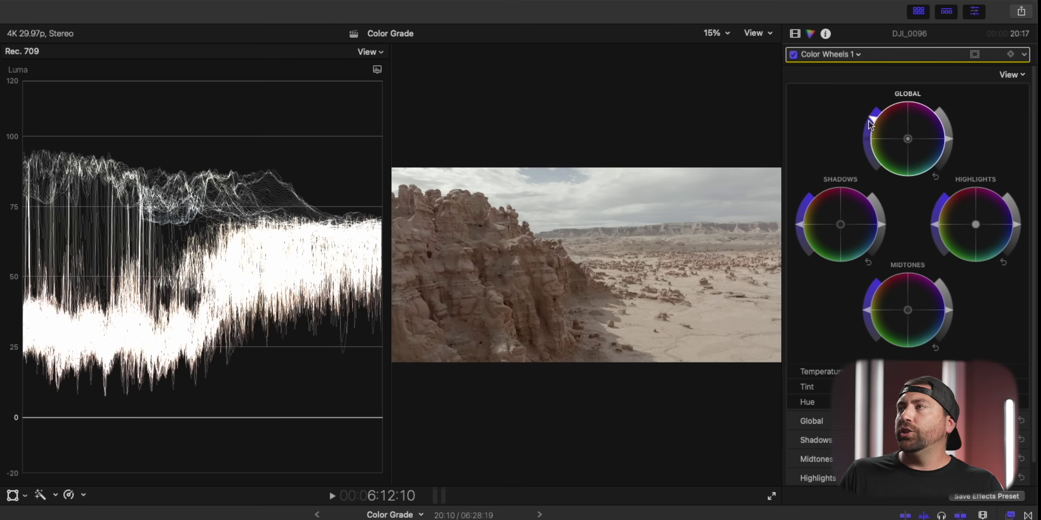
{"action": "key", "text": "space"}
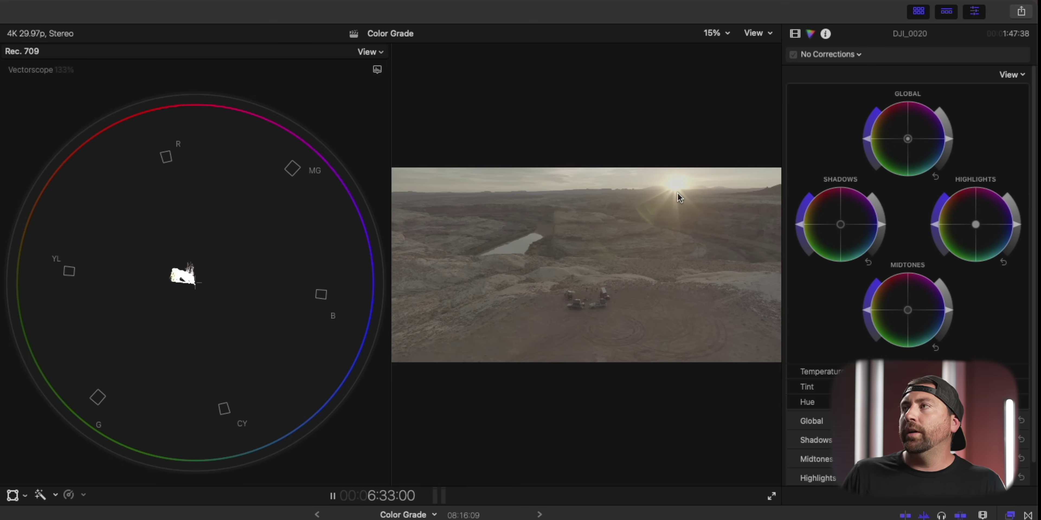
Step: Switch the video scope from vectorscope to luma waveform for the DJI_0020 clip
{"action": "left_click", "coordinate": [363, 54]}
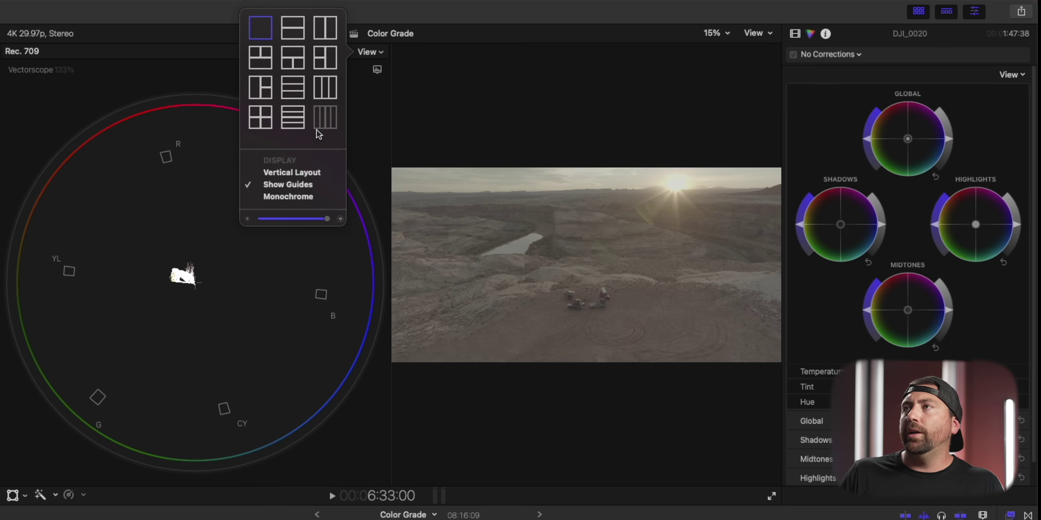
{"action": "left_click", "coordinate": [377, 69]}
{"action": "left_click", "coordinate": [377, 69]}
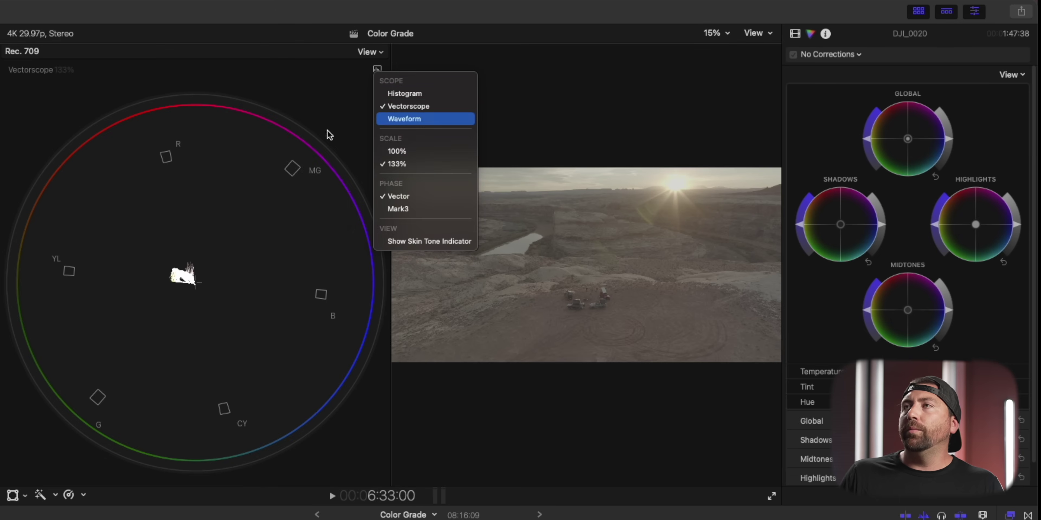
{"action": "left_click", "coordinate": [404, 118]}
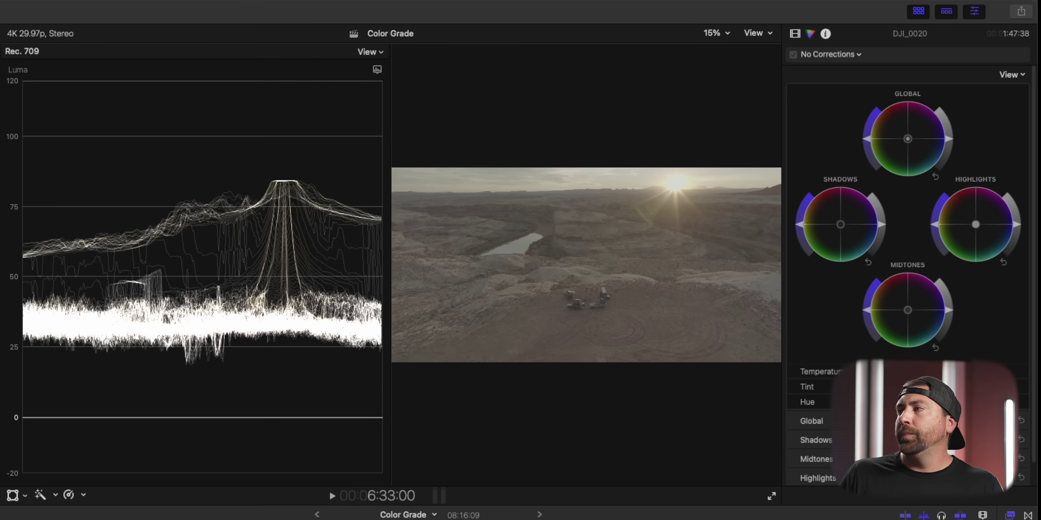
Step: Select the DJI_0020 timeline clip and set its Custom LUT effect to JD_D-LOG_Mavic3_Conversion_V2
{"action": "left_click", "coordinate": [687, 519]}
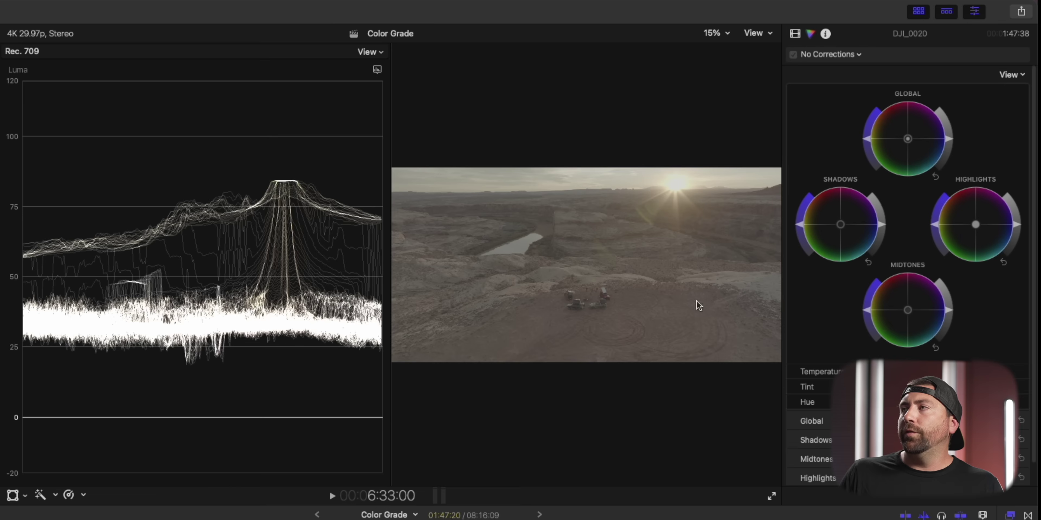
{"action": "left_click", "coordinate": [853, 54]}
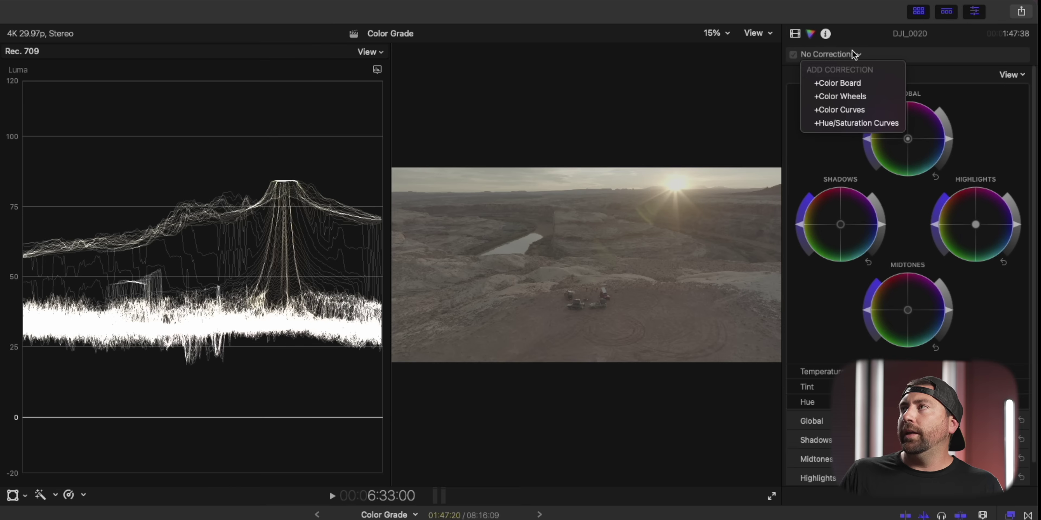
{"action": "left_click", "coordinate": [800, 32]}
{"action": "left_click", "coordinate": [798, 33]}
{"action": "left_click", "coordinate": [885, 87]}
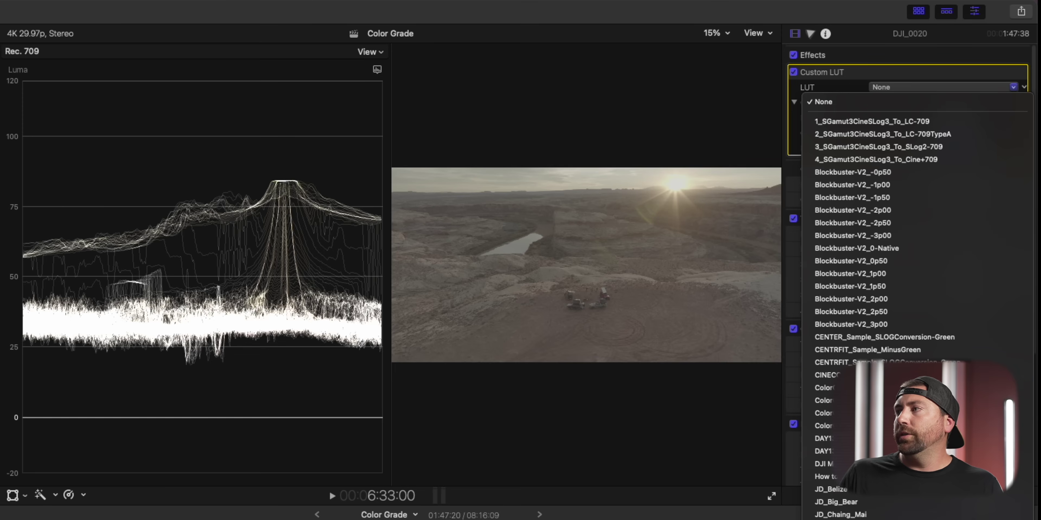
{"action": "left_click", "coordinate": [840, 513]}
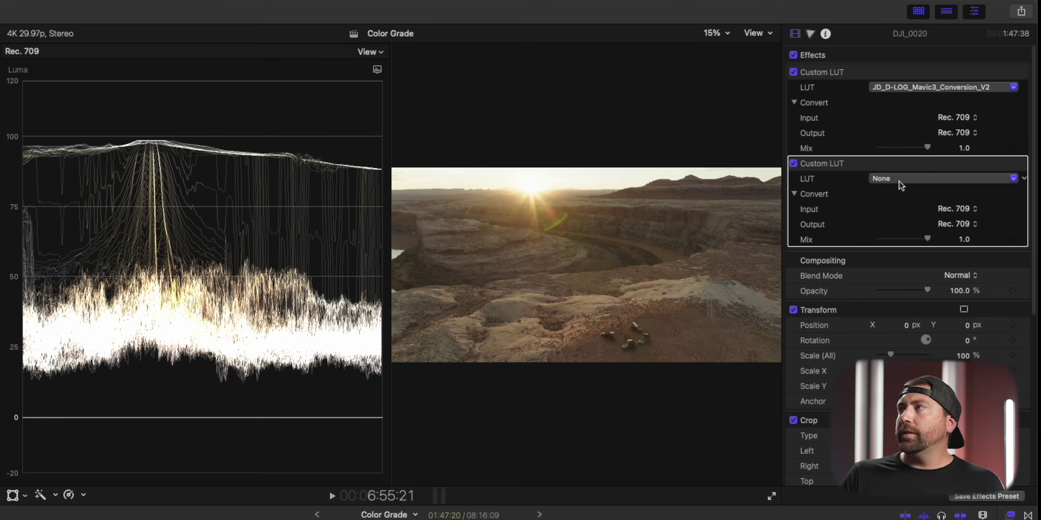
Step: Set the second Custom LUT on DJI_0020 to JD_Yucca and reduce its mix
{"action": "left_click", "coordinate": [898, 178]}
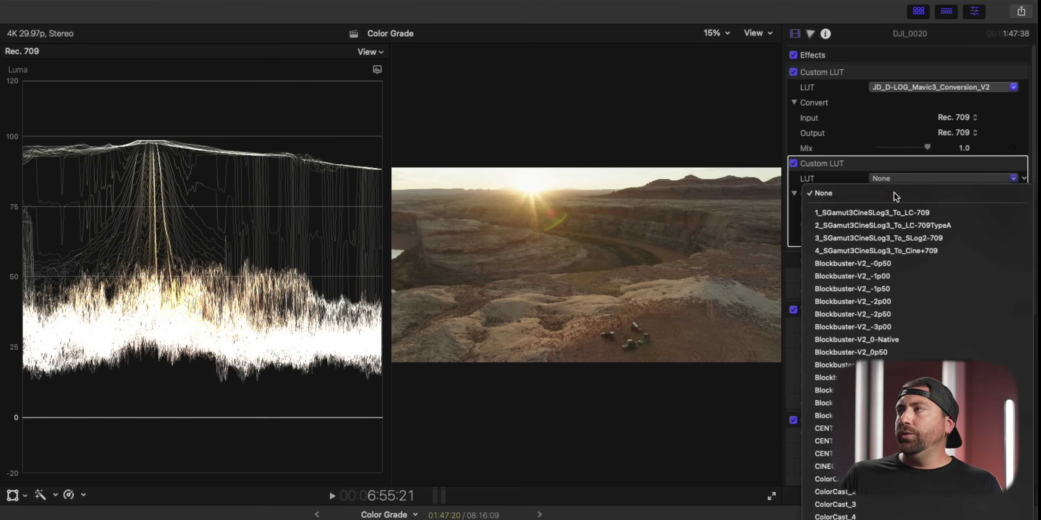
{"action": "scroll", "coordinate": [885, 503], "scroll_direction": "down", "scroll_amount": 10}
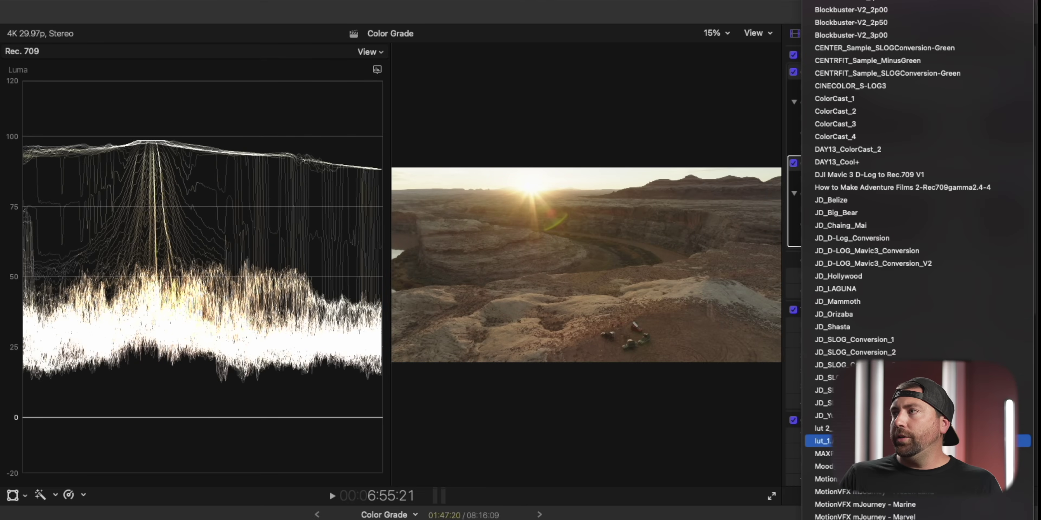
{"action": "left_click", "coordinate": [884, 415]}
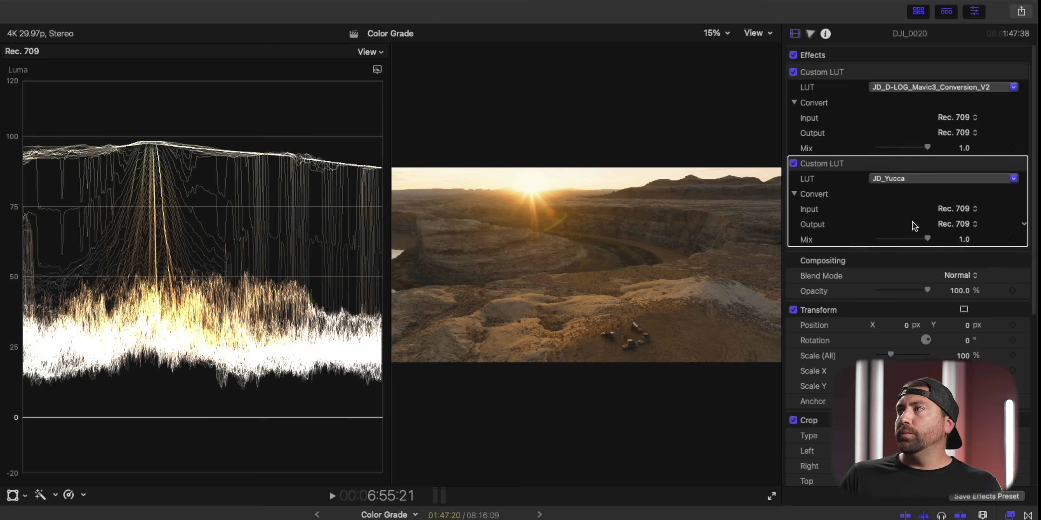
{"action": "mouse_move", "coordinate": [928, 239]}
{"action": "left_mouse_down"}
{"action": "mouse_move", "coordinate": [898, 234]}
{"action": "mouse_move", "coordinate": [912, 231]}
{"action": "left_mouse_up"}
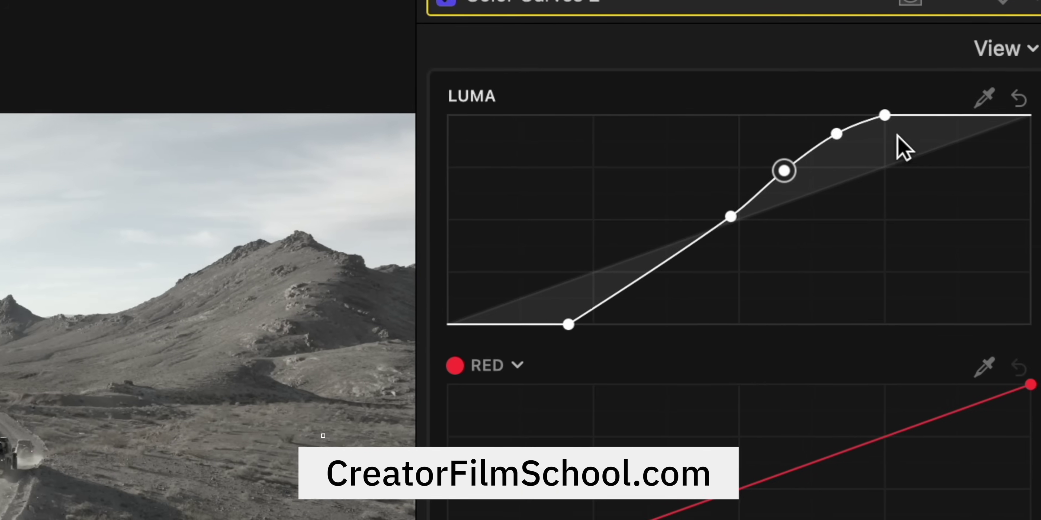
{"action": "left_click", "coordinate": [846, 121]}
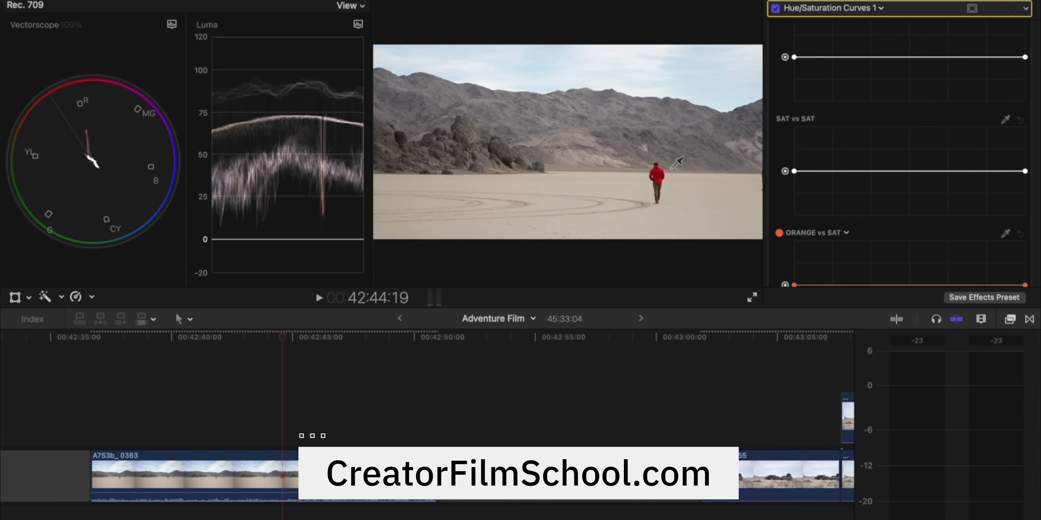
{"action": "left_click_drag", "start_coordinate": [793, 171], "coordinate": [793, 214]}
{"action": "left_click_drag", "start_coordinate": [1002, 157], "coordinate": [1018, 172]}
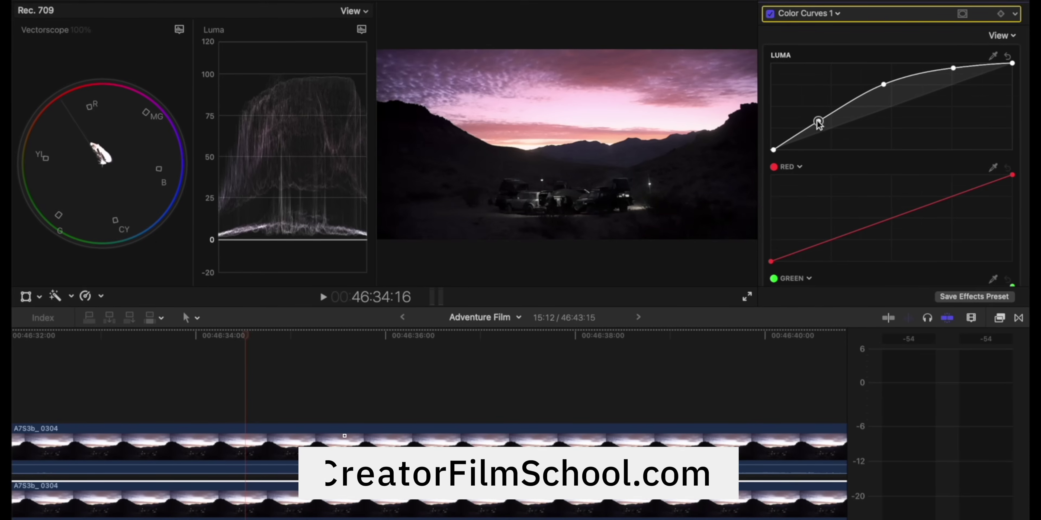